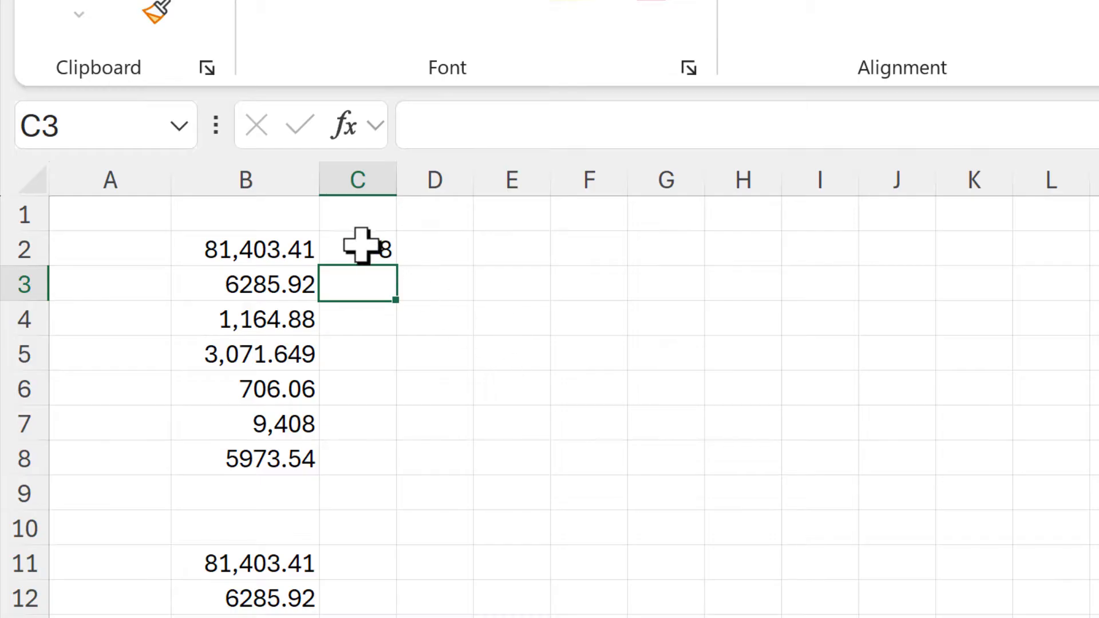
# - Wrap the LEN formula in C2 in a SEQUENCE function so it reads =SEQUENCE(LEN(B2))
pyautogui.click(363, 246)
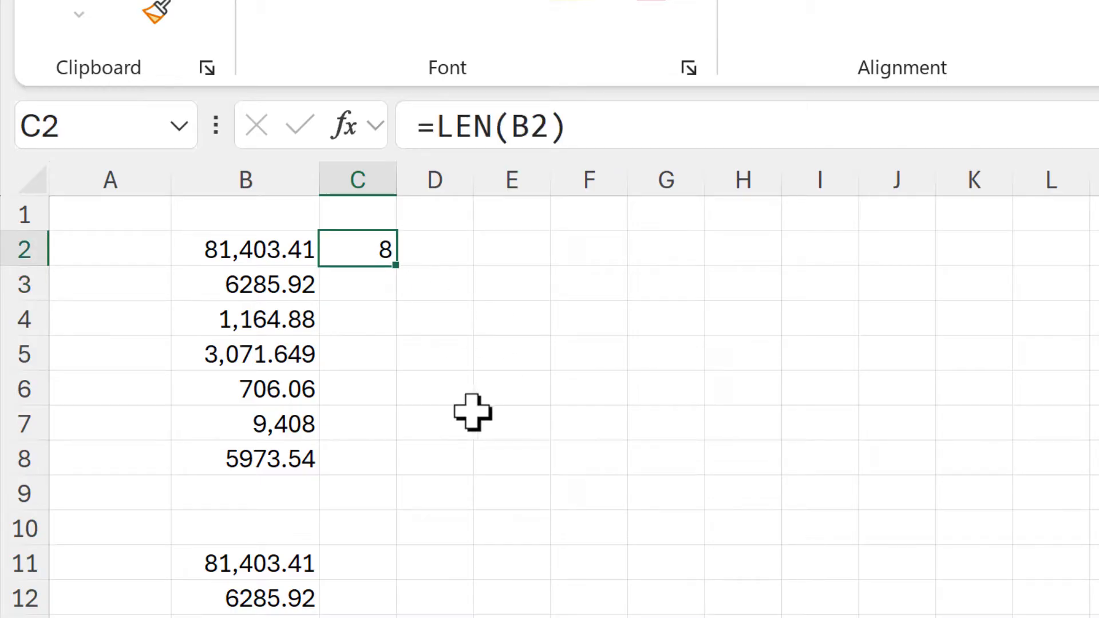
pyautogui.press('F2')
pyautogui.click(339, 249)
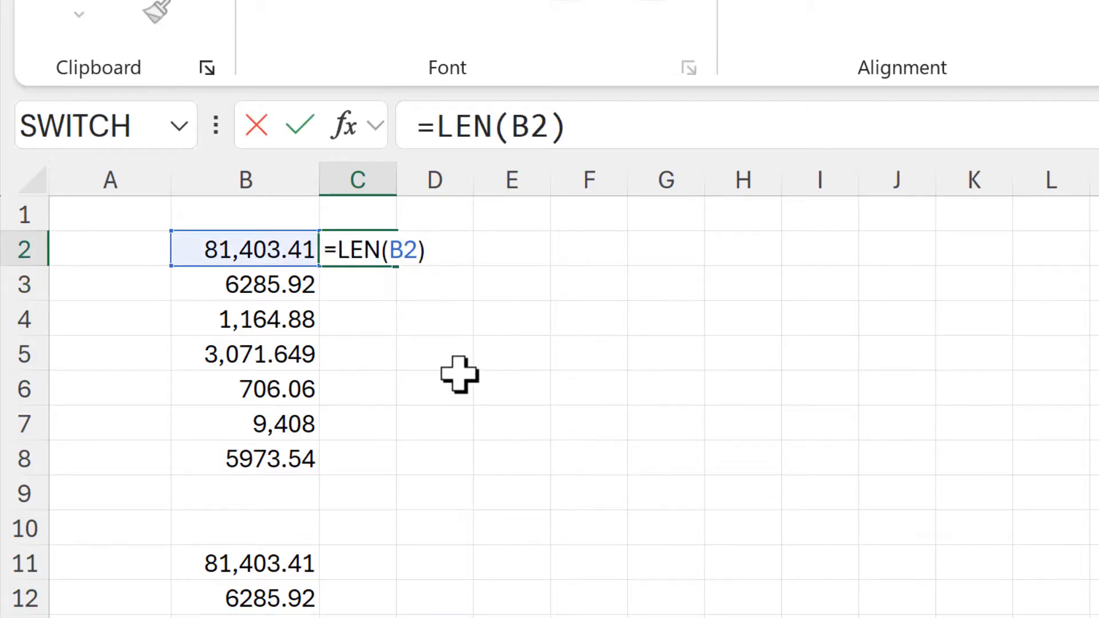
pyautogui.write('seq')
pyautogui.press('Tab')
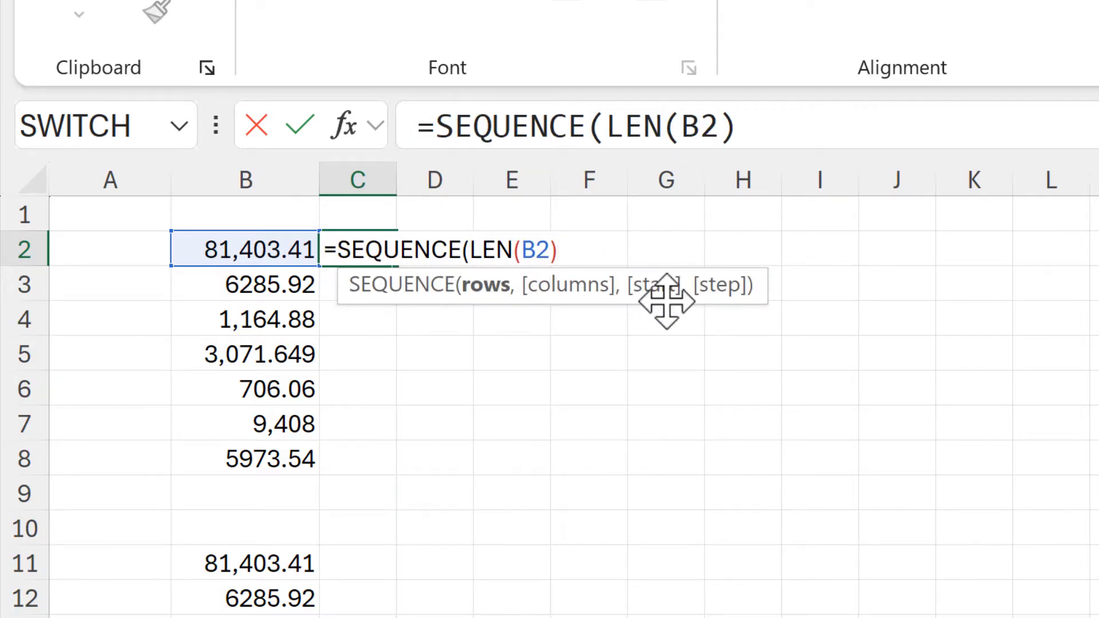
pyautogui.write(')')
pyautogui.press('Return')
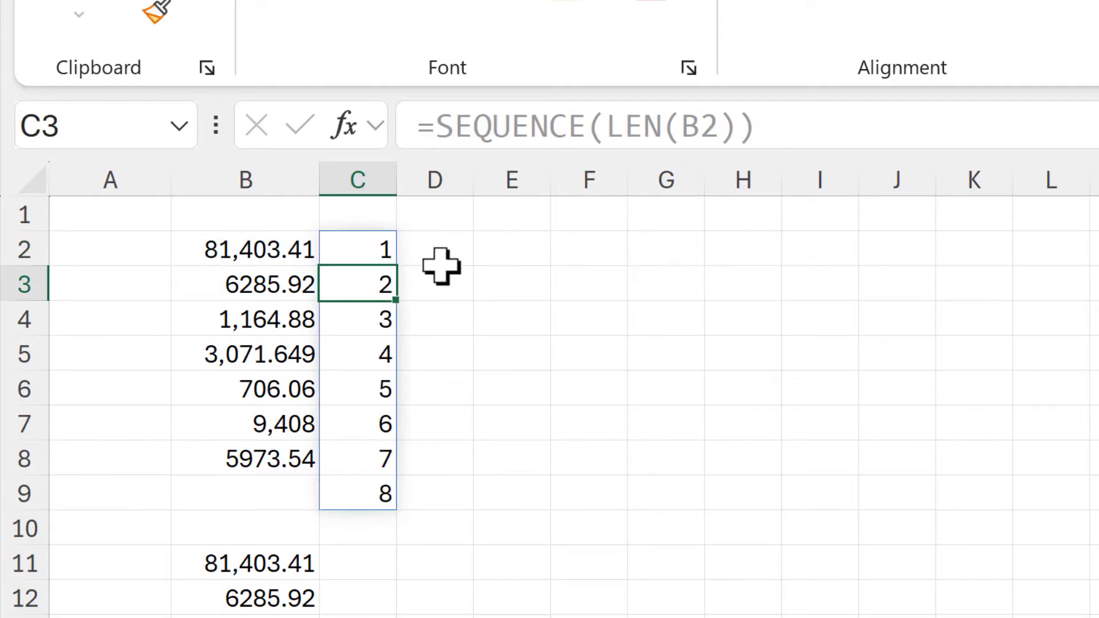
# - Nest the SEQUENCE formula in C2 inside a MID function, with B2 as the text and the sequence as the start number
pyautogui.click(356, 243)
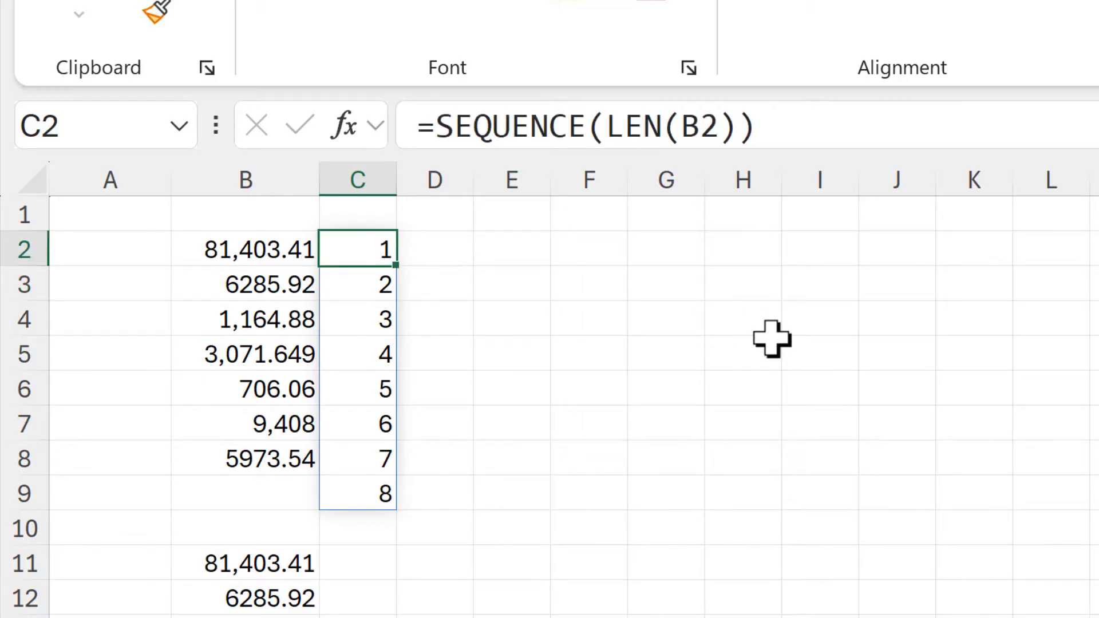
pyautogui.doubleClick(351, 252)
pyautogui.click(340, 250)
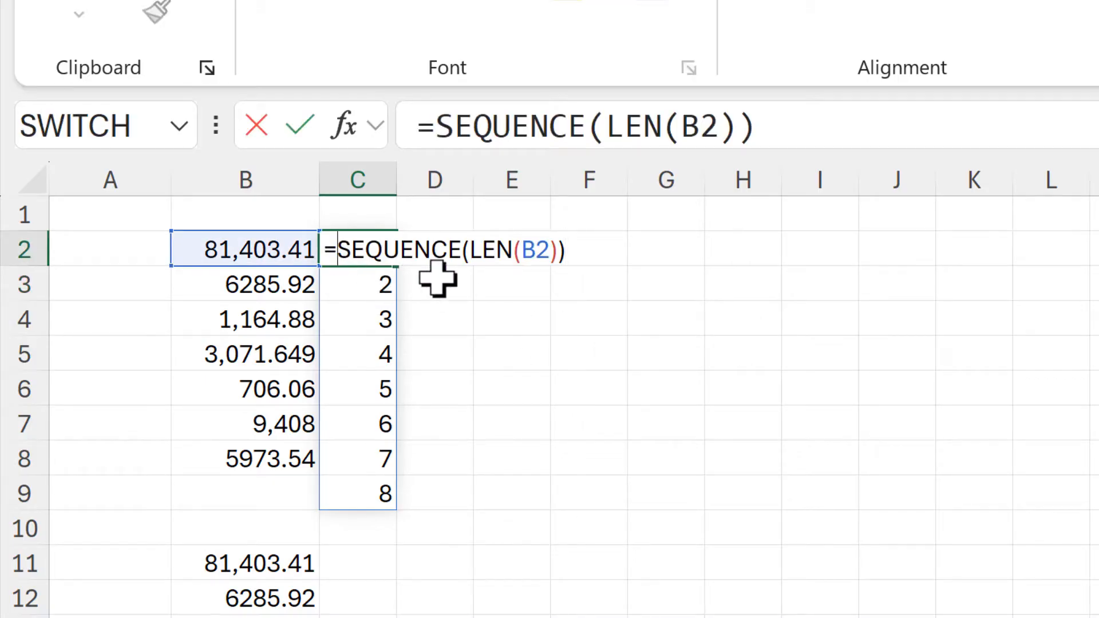
pyautogui.write('mid')
pyautogui.press('Tab')
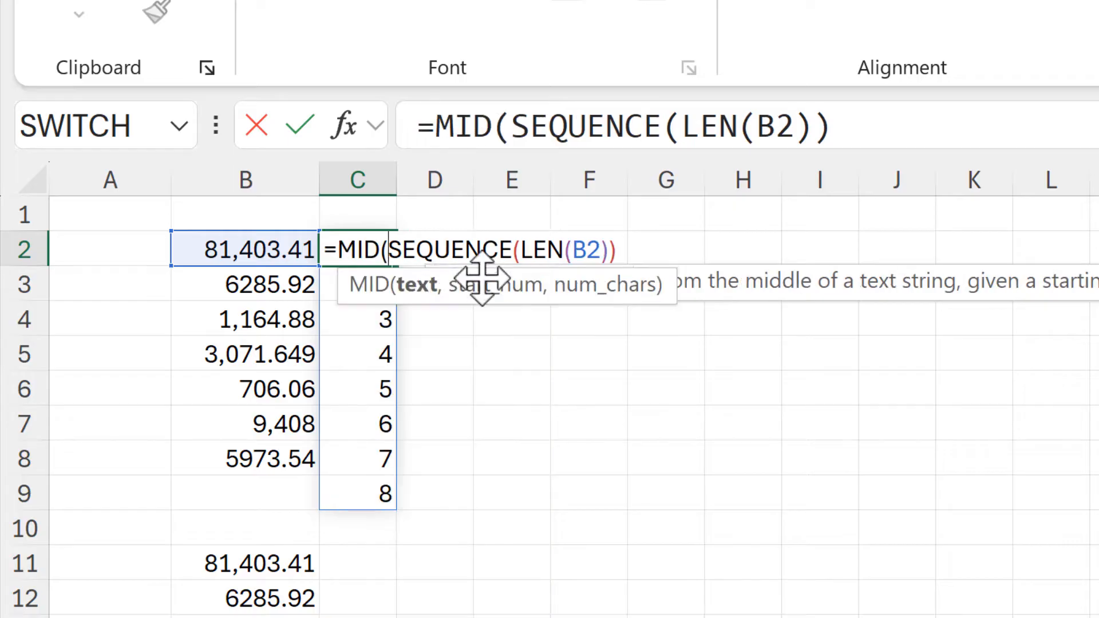
pyautogui.click(259, 243)
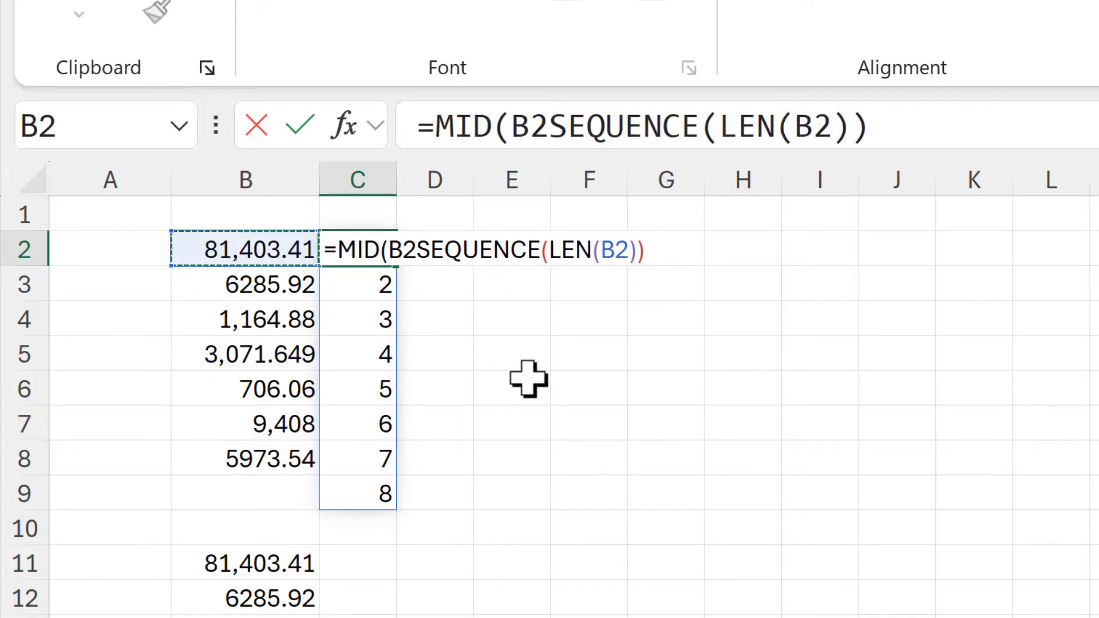
pyautogui.write(',')
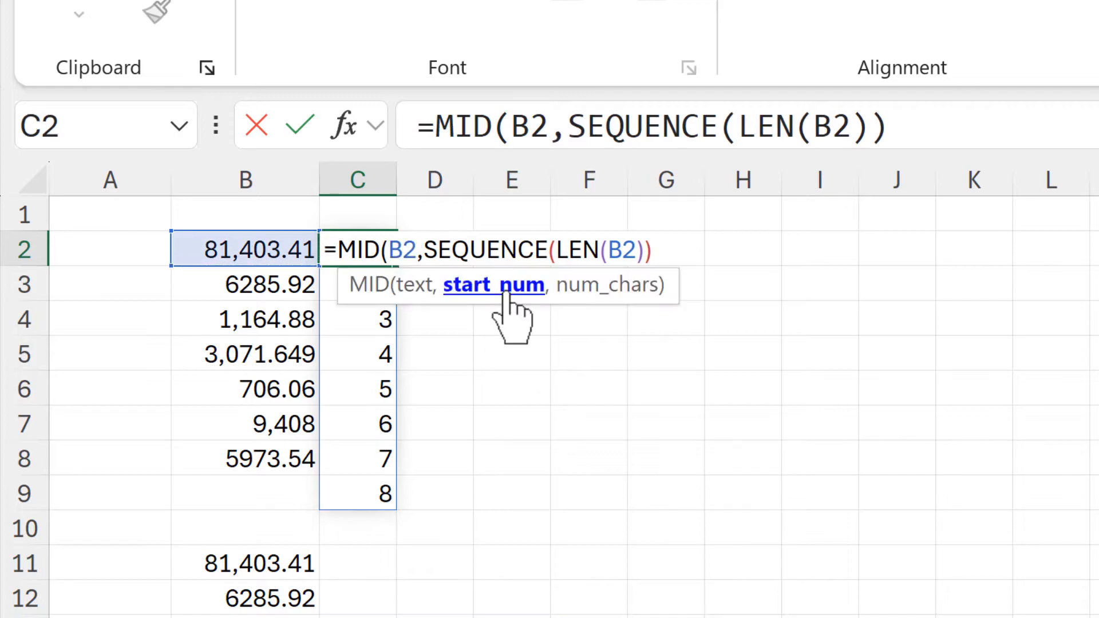
# - Complete the MID function in C2 with a character count of 1 and enter the formula
pyautogui.moveTo(435, 251); pyautogui.dragTo(661, 250)
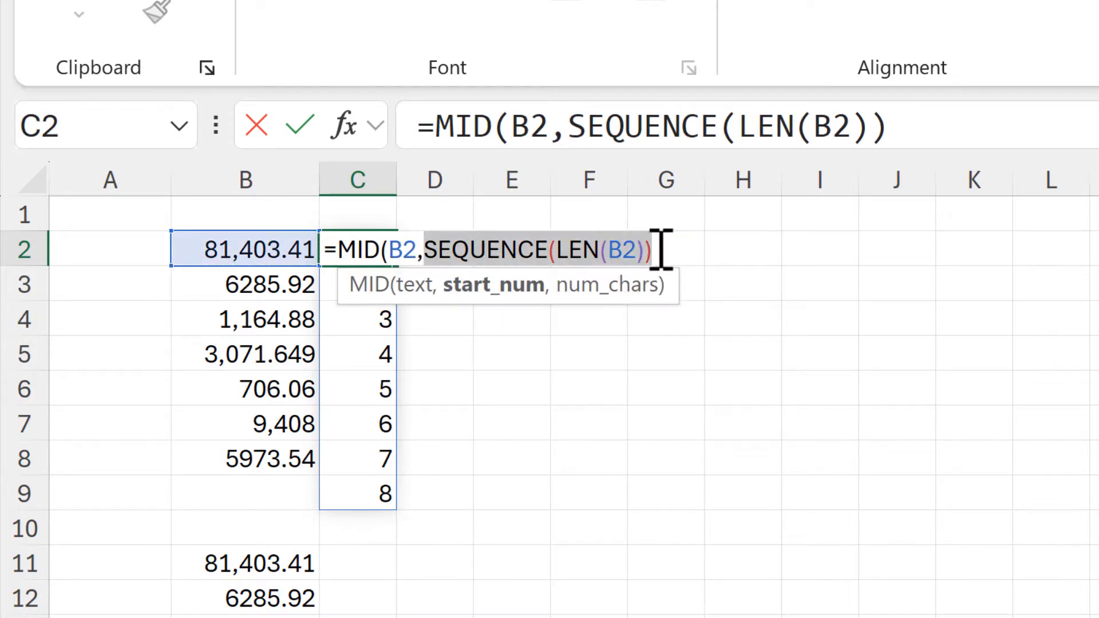
pyautogui.click(666, 247)
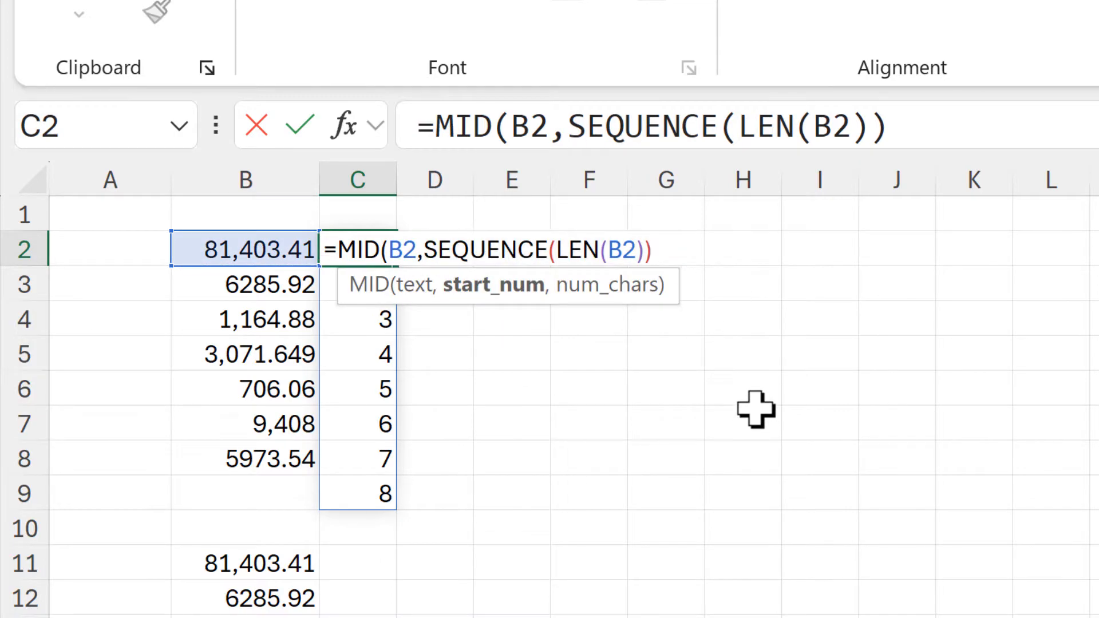
pyautogui.write(',')
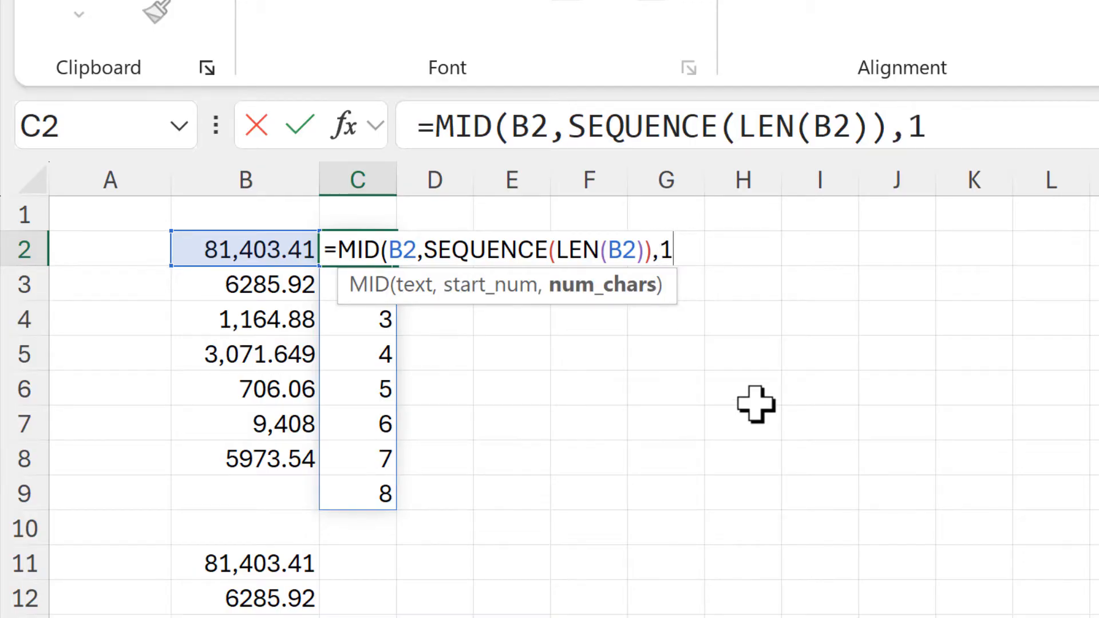
pyautogui.write('1)')
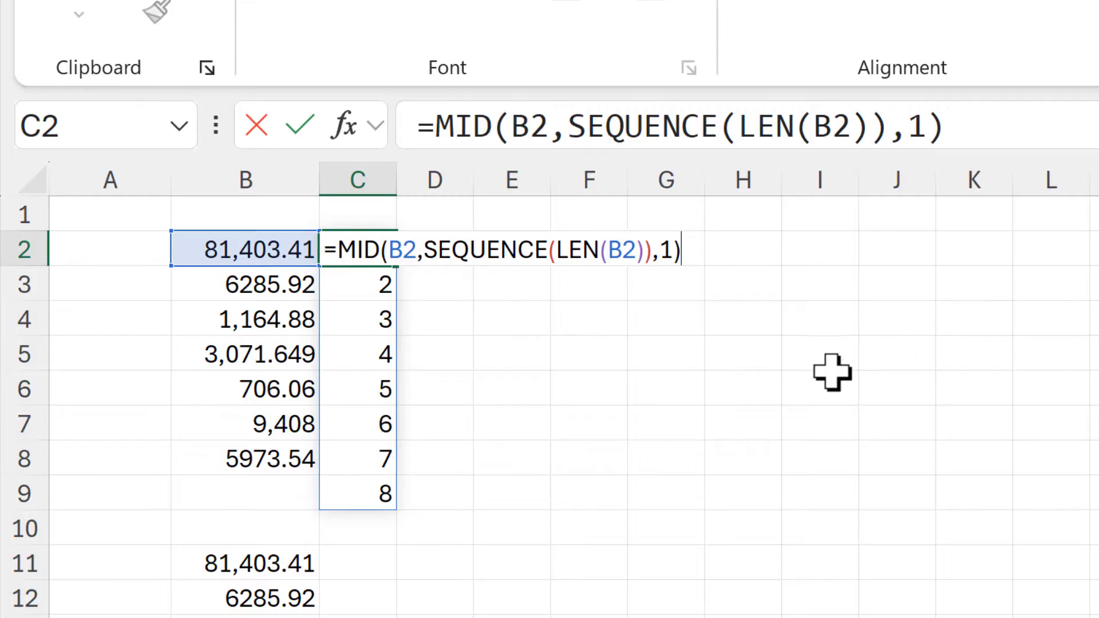
pyautogui.press('Return')
pyautogui.click(379, 253)
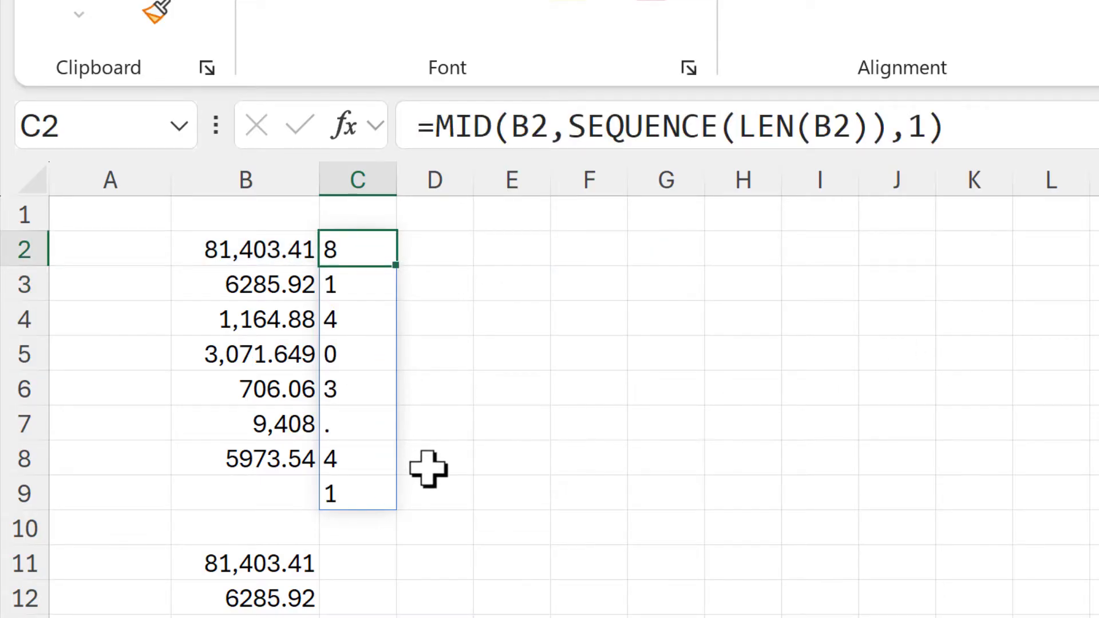
pyautogui.click(367, 418)
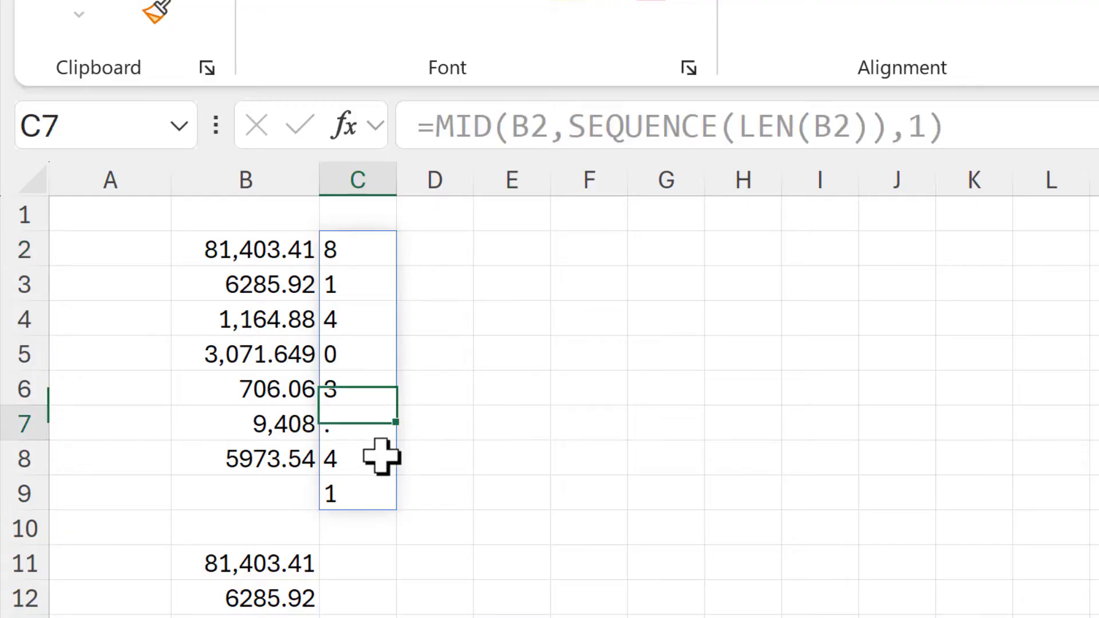
# - Add a FILTER function around the MID expression in C2 and copy the whole MID expression
pyautogui.click(363, 241)
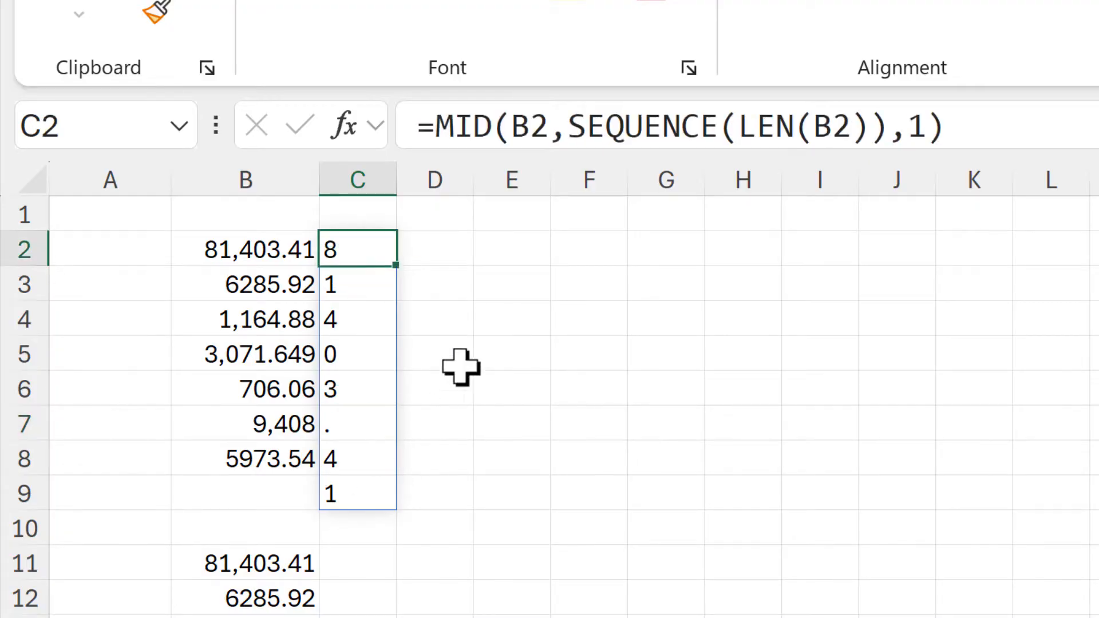
pyautogui.doubleClick(358, 250)
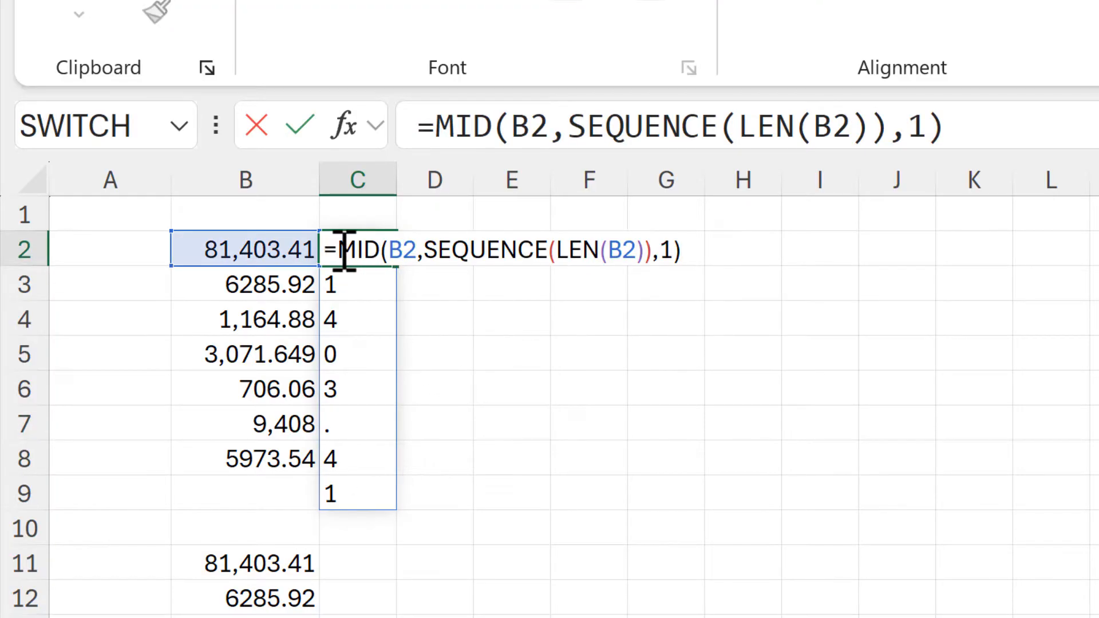
pyautogui.write('filter')
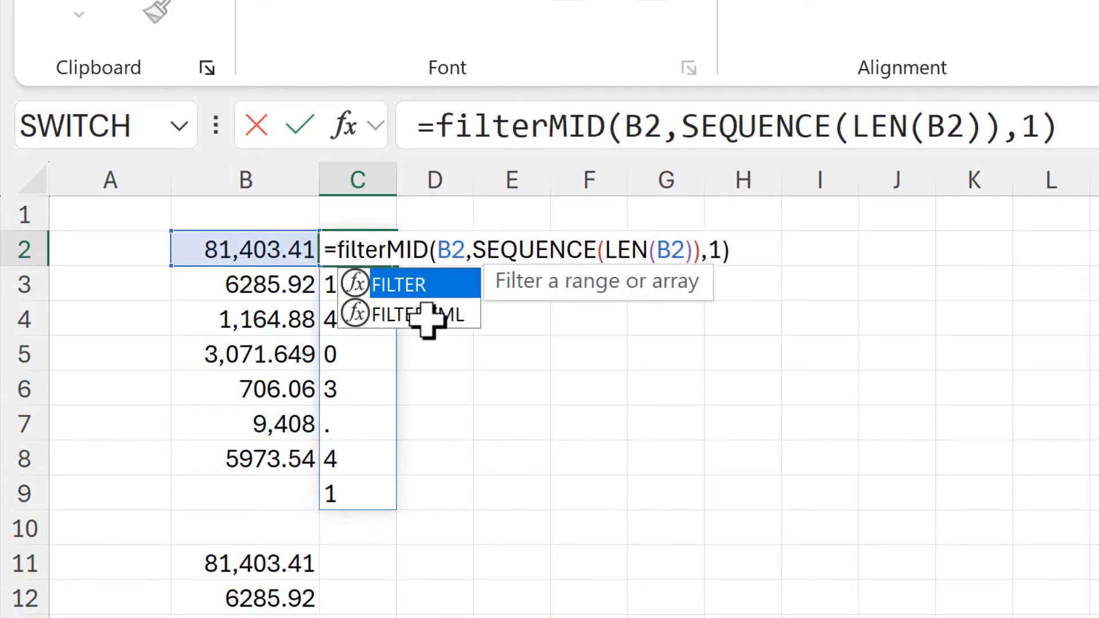
pyautogui.press('Tab')
pyautogui.hotkey('shift', 'End')
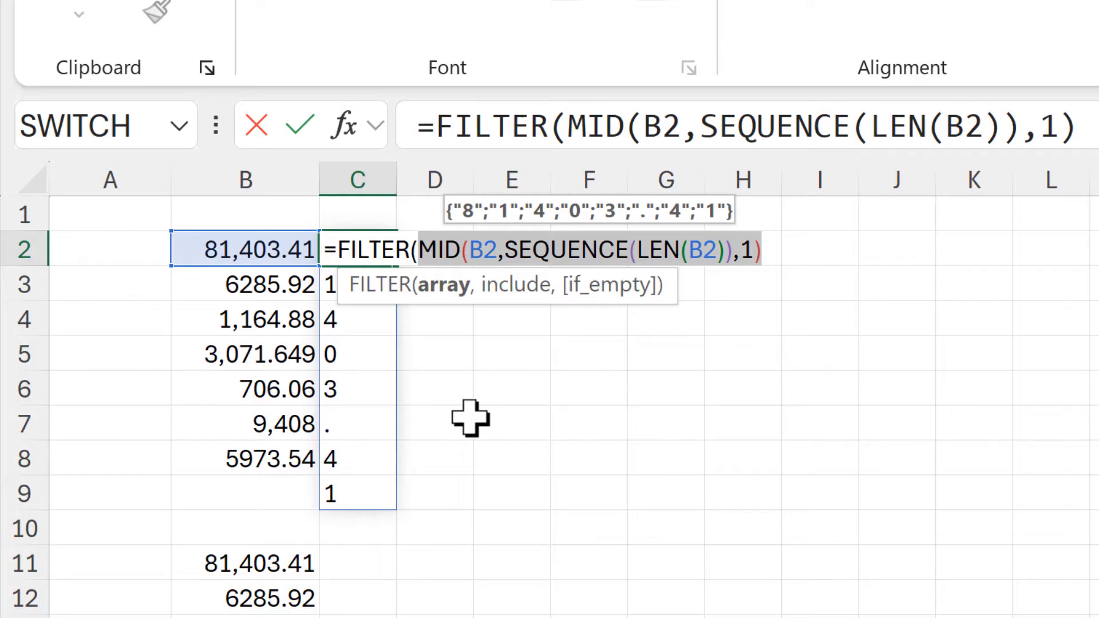
pyautogui.hotkey('ctrl', 'c')
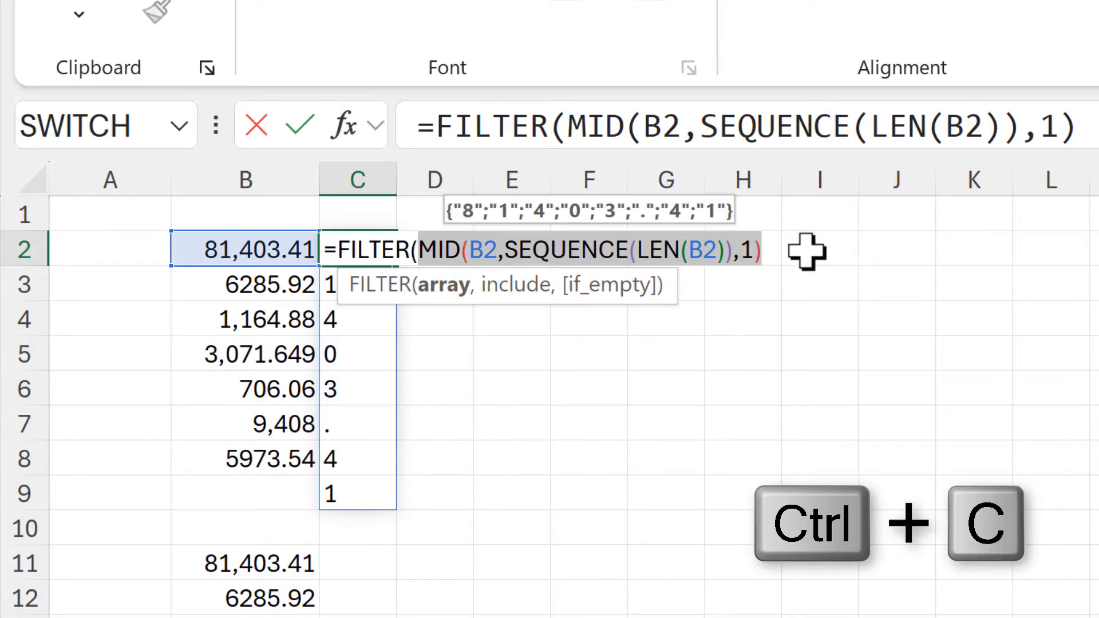
pyautogui.press('Right')
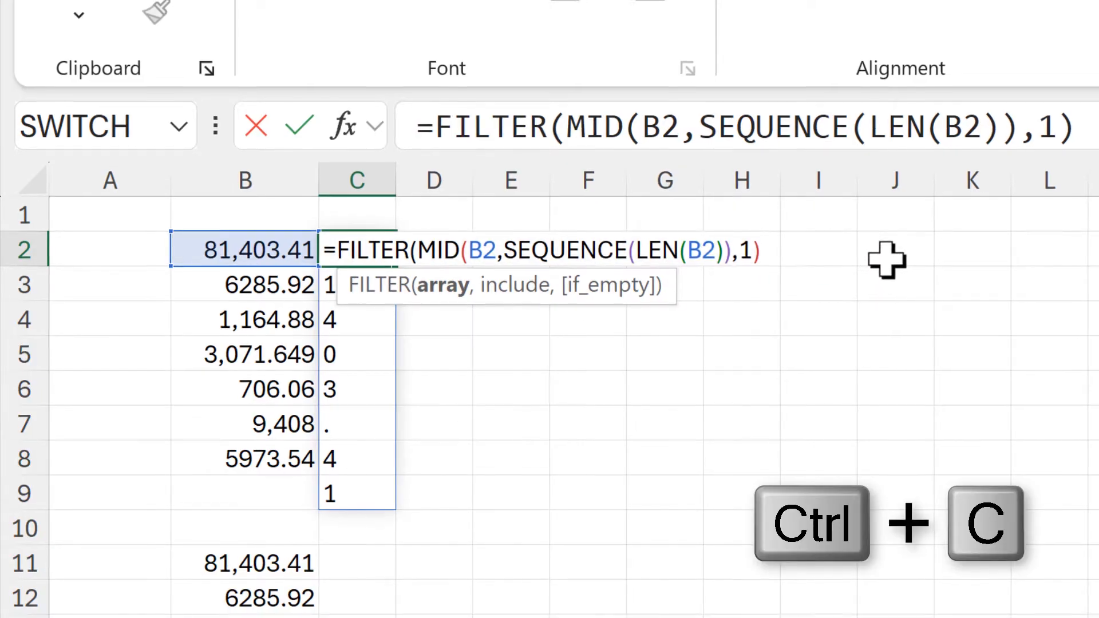
# - Paste the MID expression as FILTER's include argument, add the condition <>"." to exclude the decimal point, and enter the formula
pyautogui.write(',')
pyautogui.hotkey('ctrl', 'v')
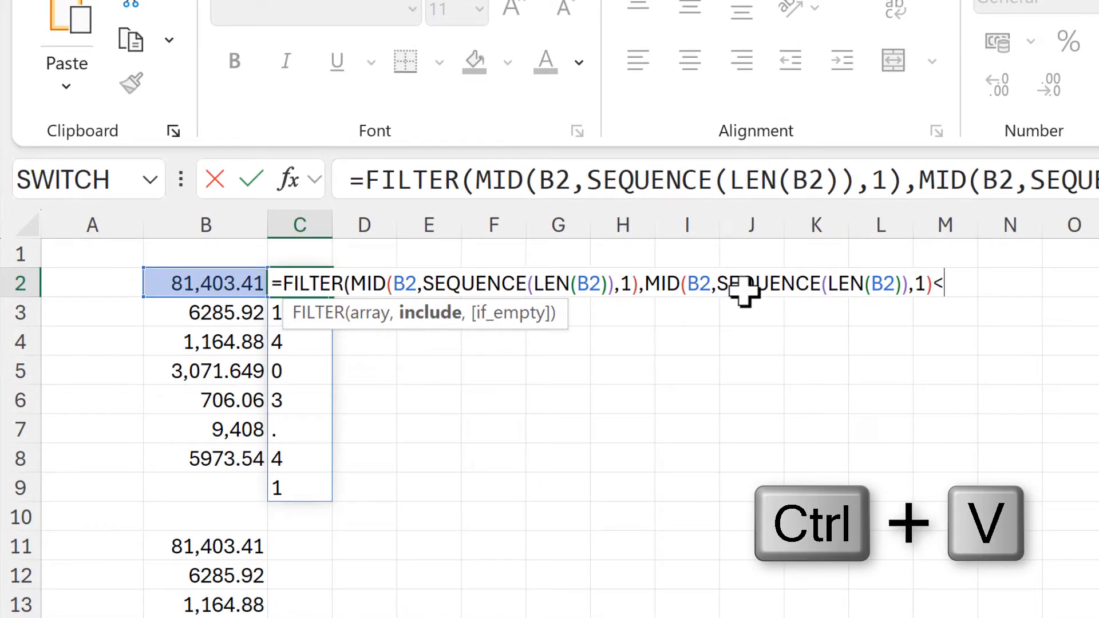
pyautogui.write('<>')
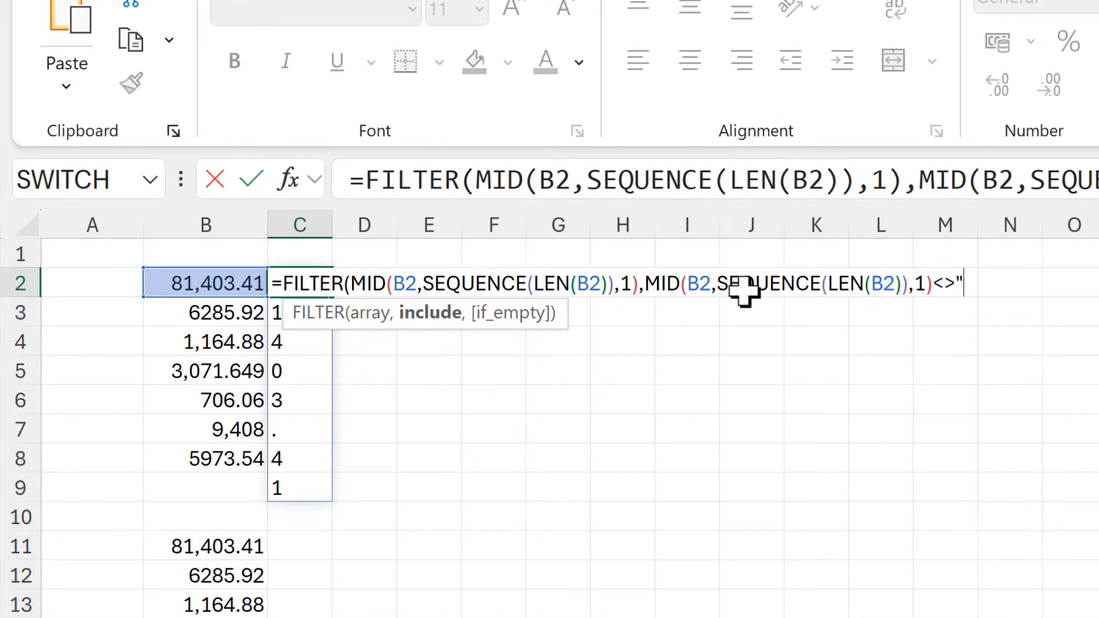
pyautogui.write('".")')
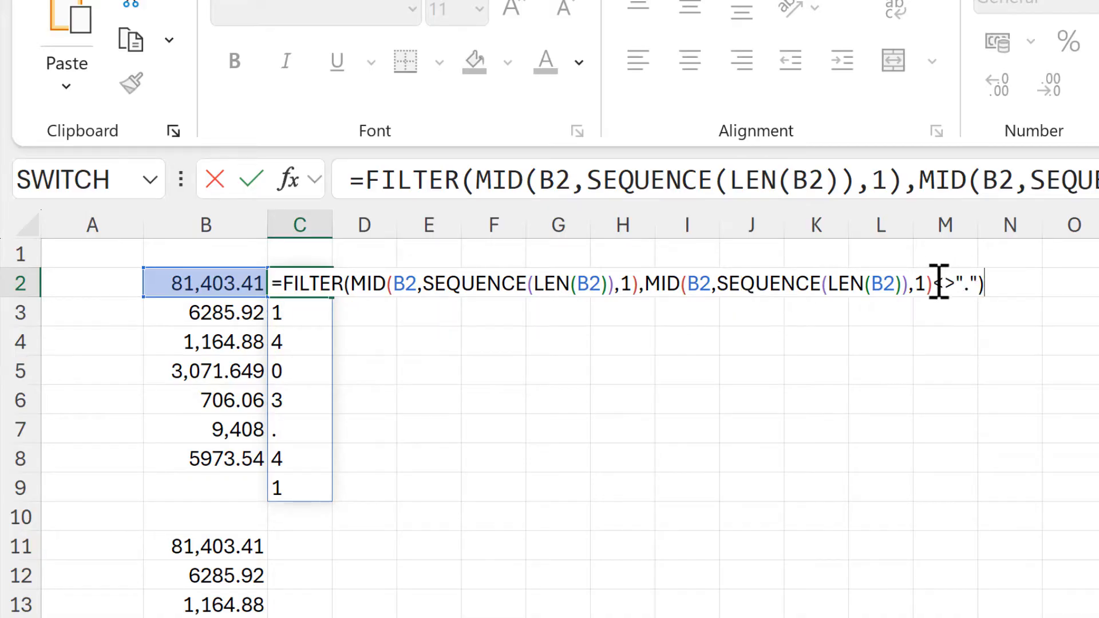
pyautogui.moveTo(934, 283); pyautogui.dragTo(956, 283)
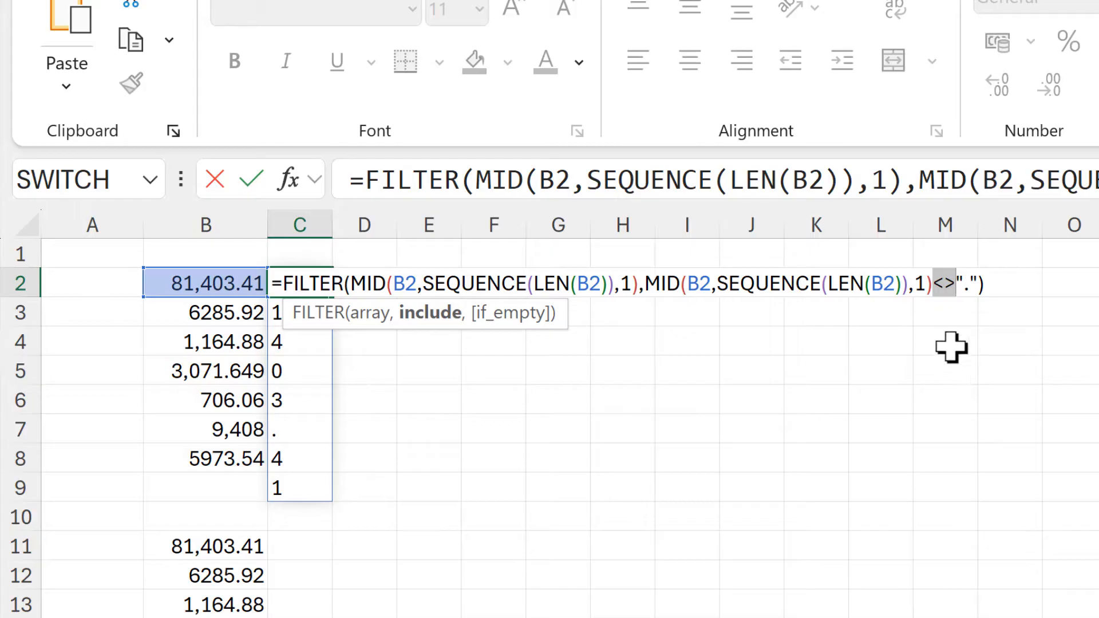
pyautogui.moveTo(972, 290); pyautogui.dragTo(967, 291)
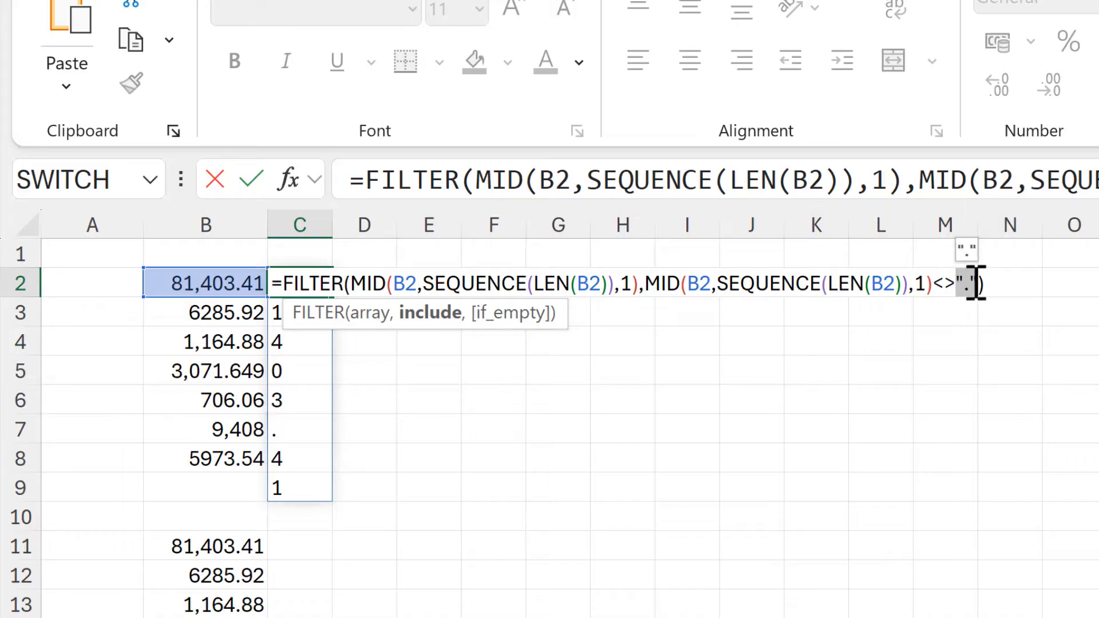
pyautogui.click(977, 283)
pyautogui.press('Return')
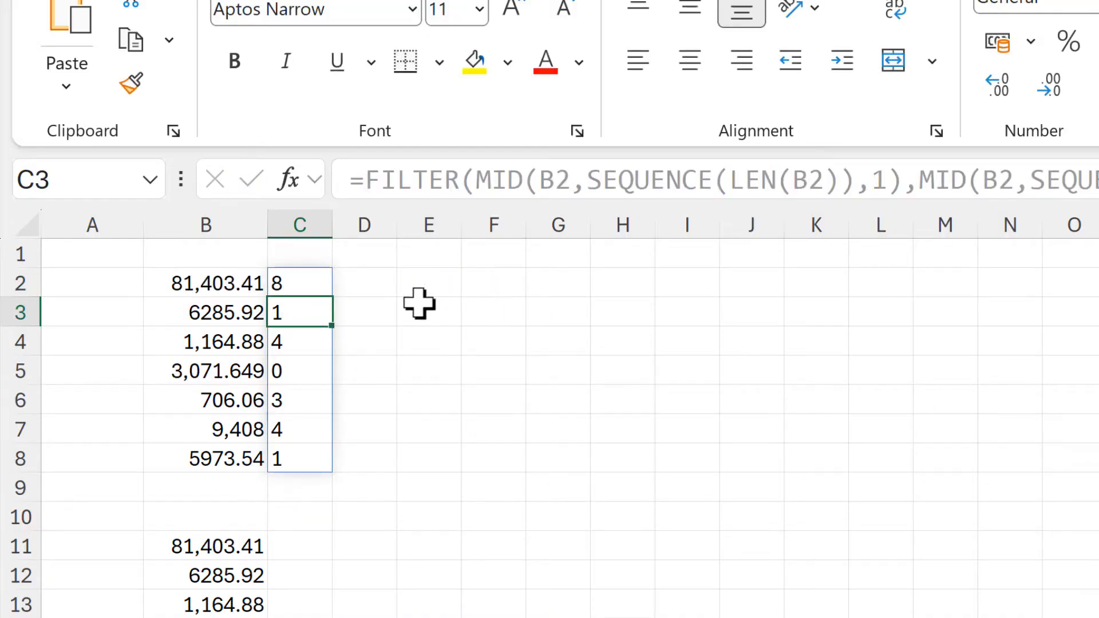
# - Make both SEQUENCE functions in C2 run across columns by changing each to SEQUENCE(,LEN(B2)), and reselect C2
pyautogui.press('Up')
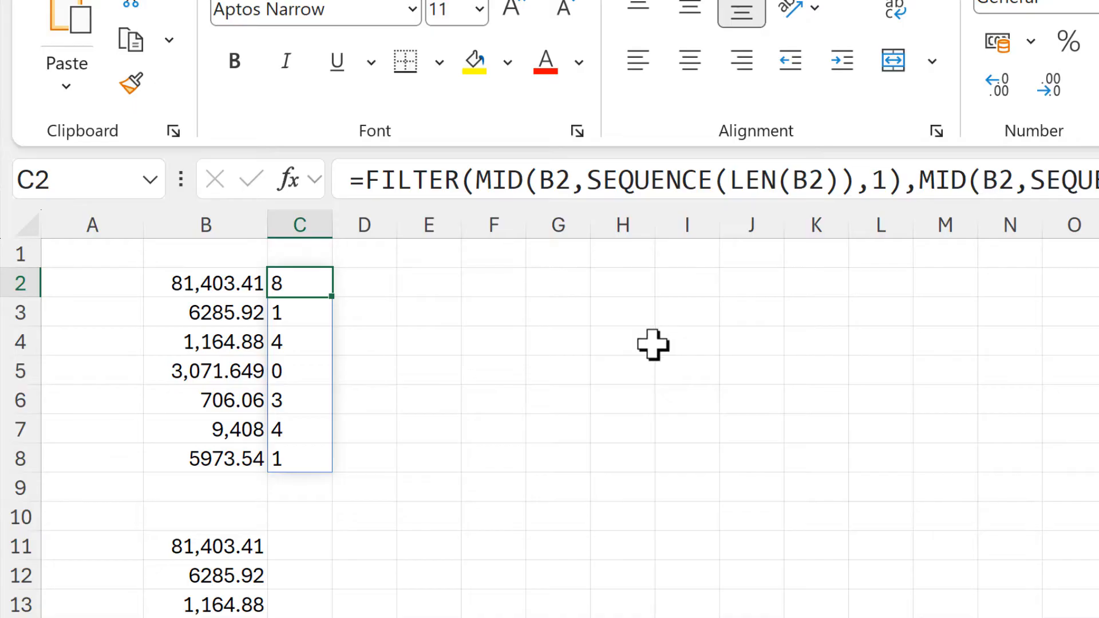
pyautogui.press('F2')
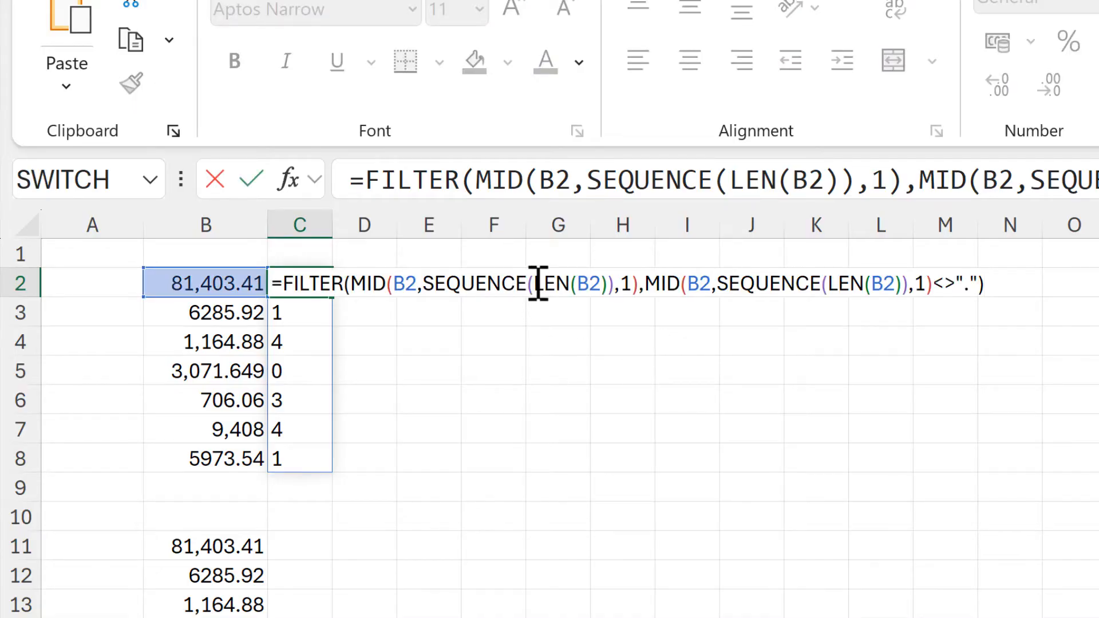
pyautogui.click(537, 283)
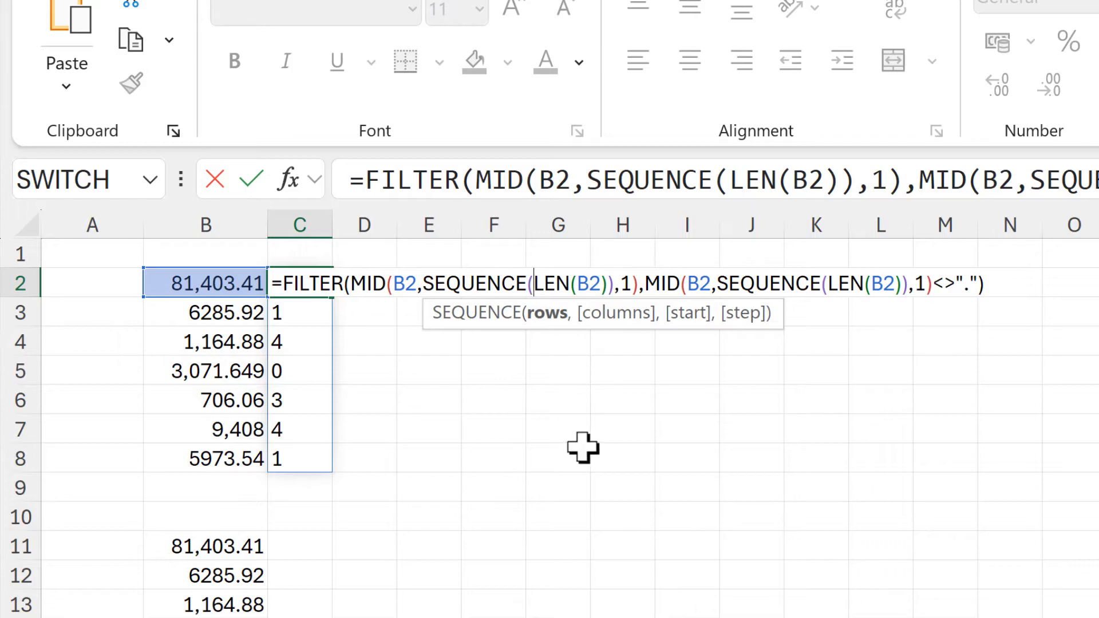
pyautogui.write(',')
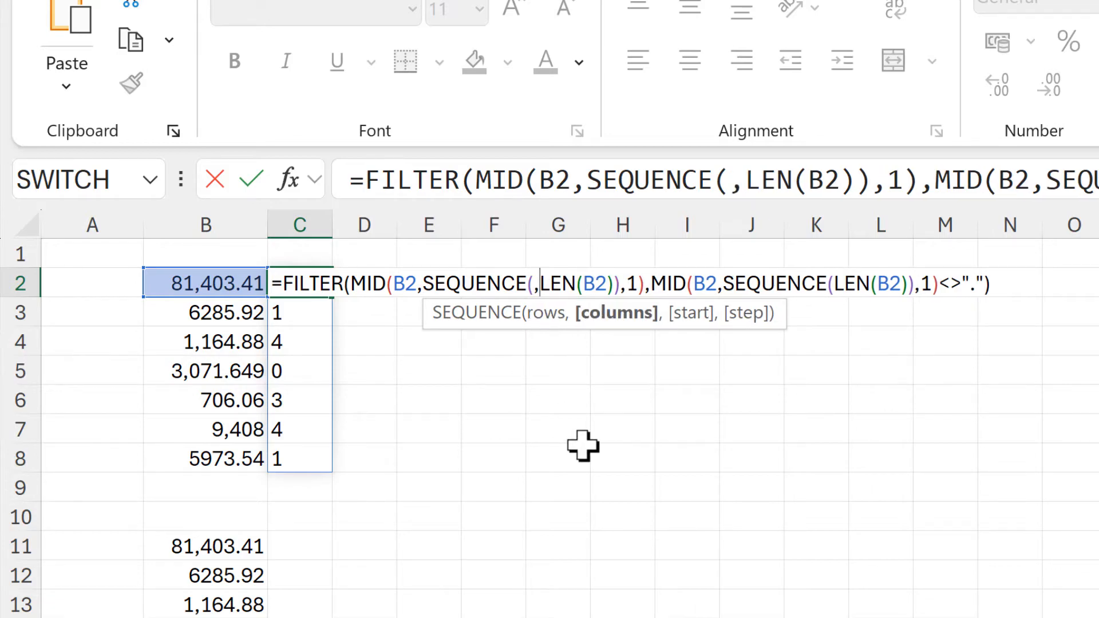
pyautogui.click(839, 283)
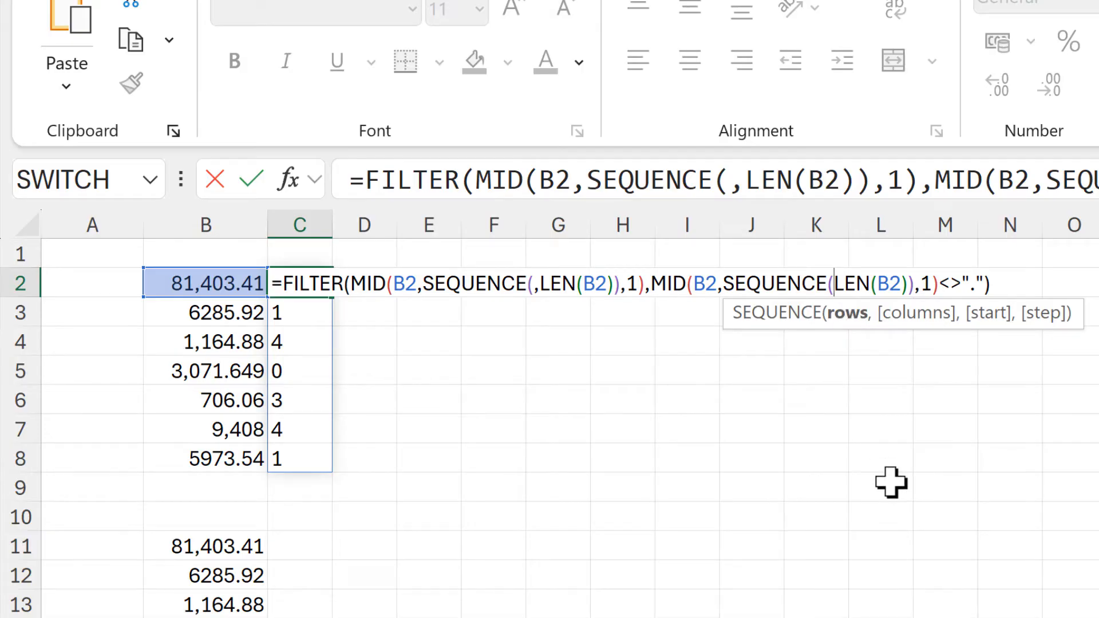
pyautogui.write(',')
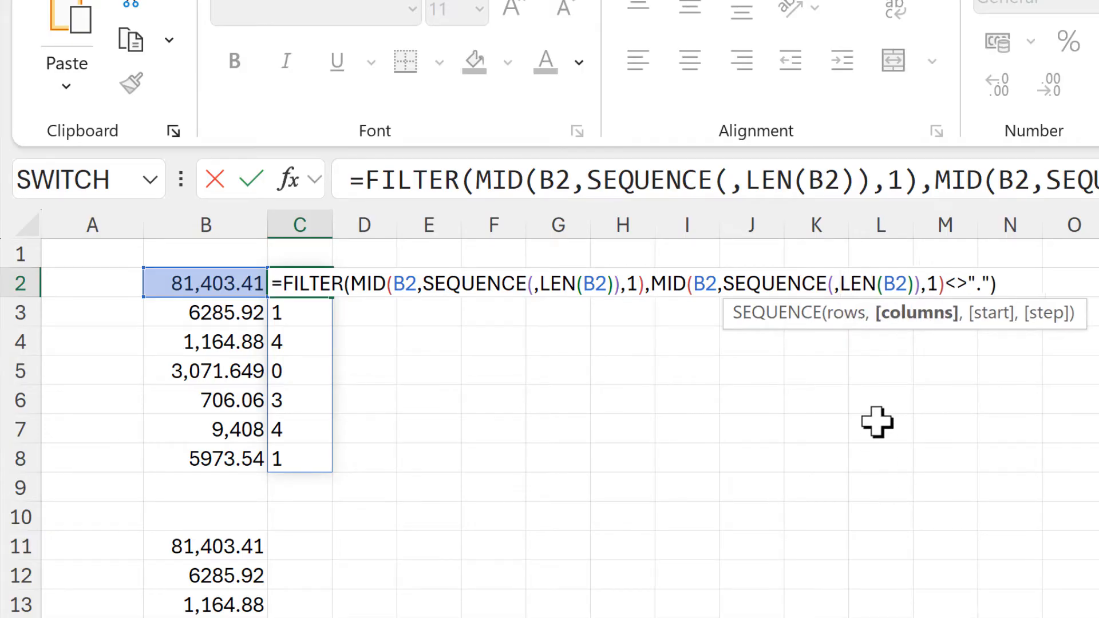
pyautogui.press('Return')
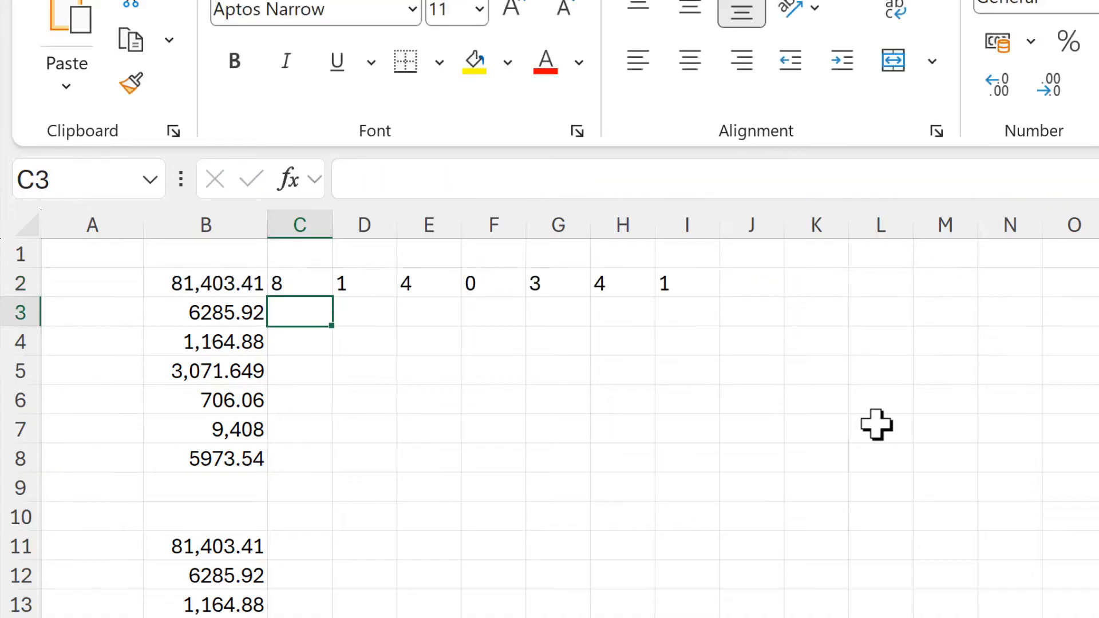
pyautogui.click(315, 288)
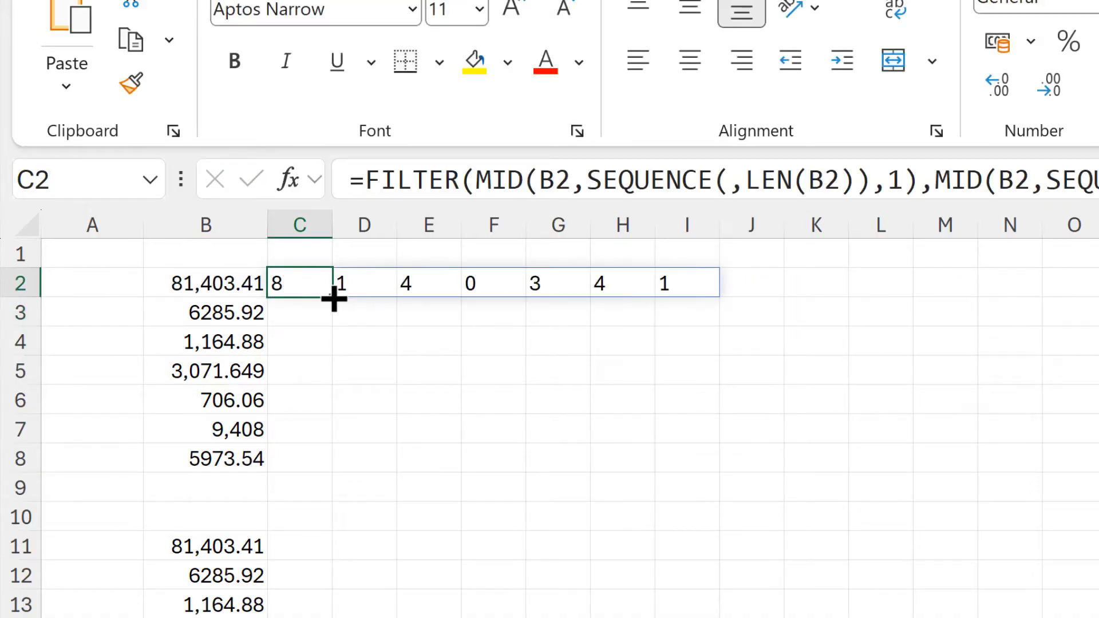
# - Fill the digit-splitting formula in C2 down through C8
pyautogui.moveTo(334, 298); pyautogui.dragTo(316, 462)
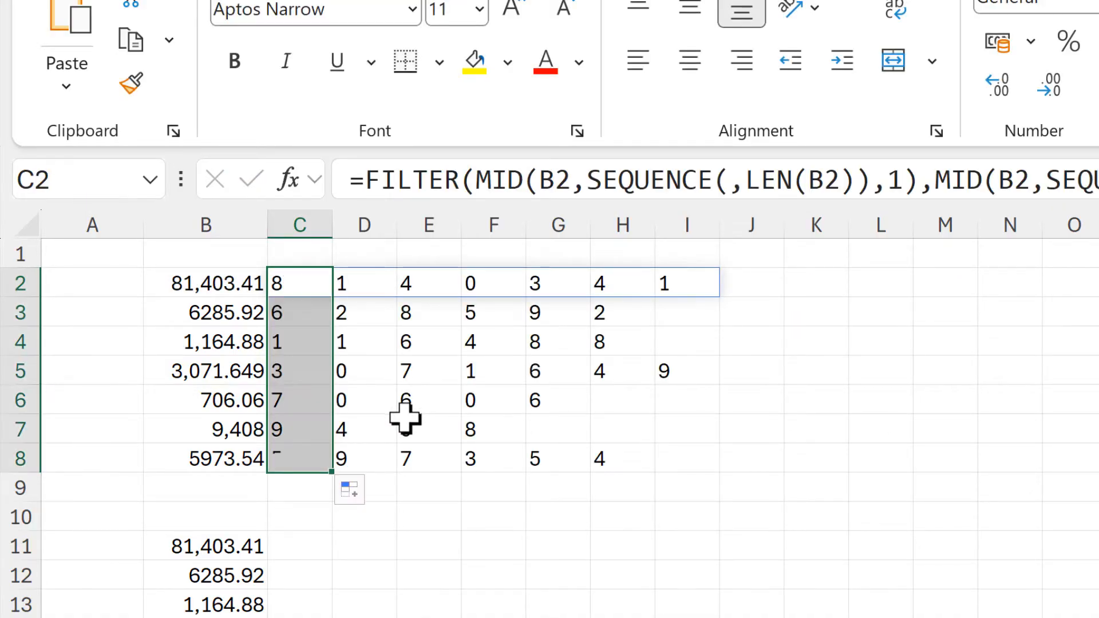
pyautogui.click(432, 523)
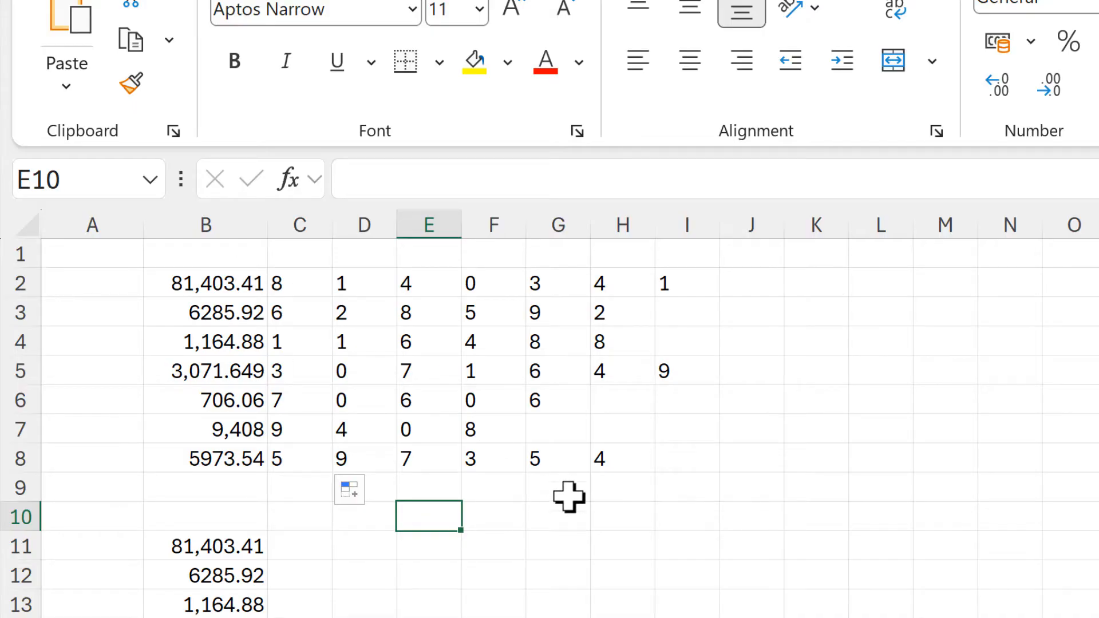
# - Fill C10:J10 with the position numbers 1 to 8 above the second list of numbers
pyautogui.scroll(-2, 551, 530)
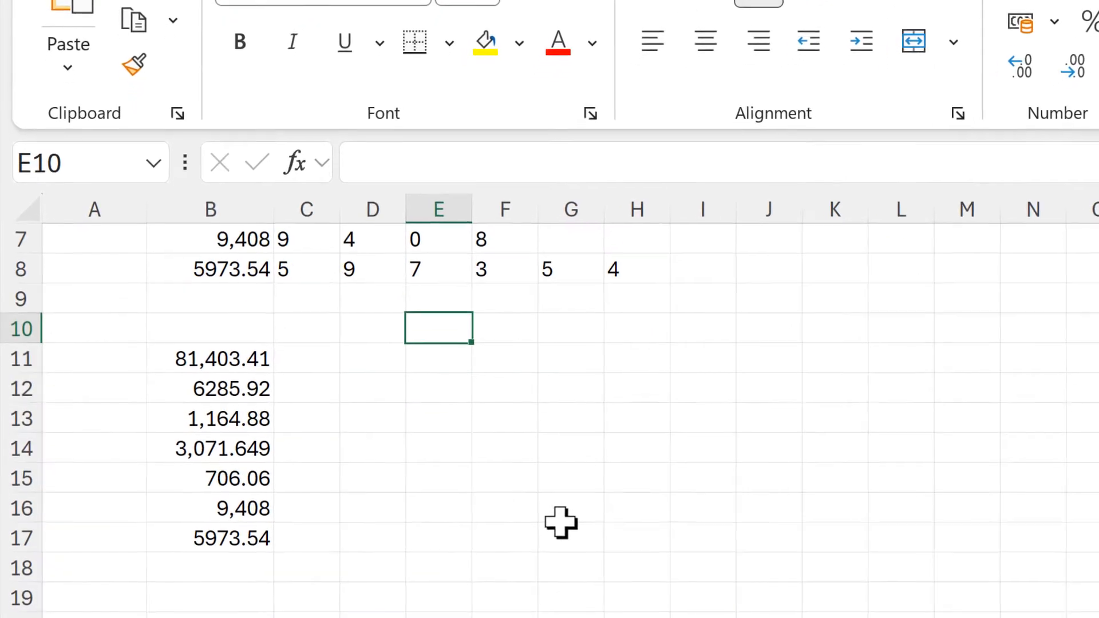
pyautogui.click(307, 328)
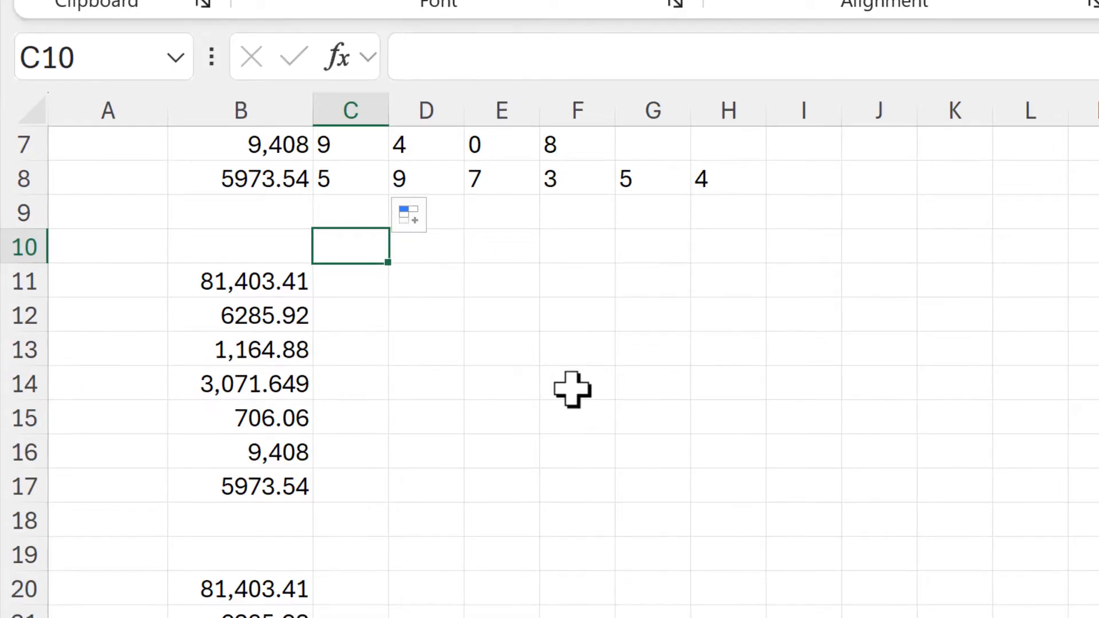
pyautogui.write('1')
pyautogui.click(437, 256)
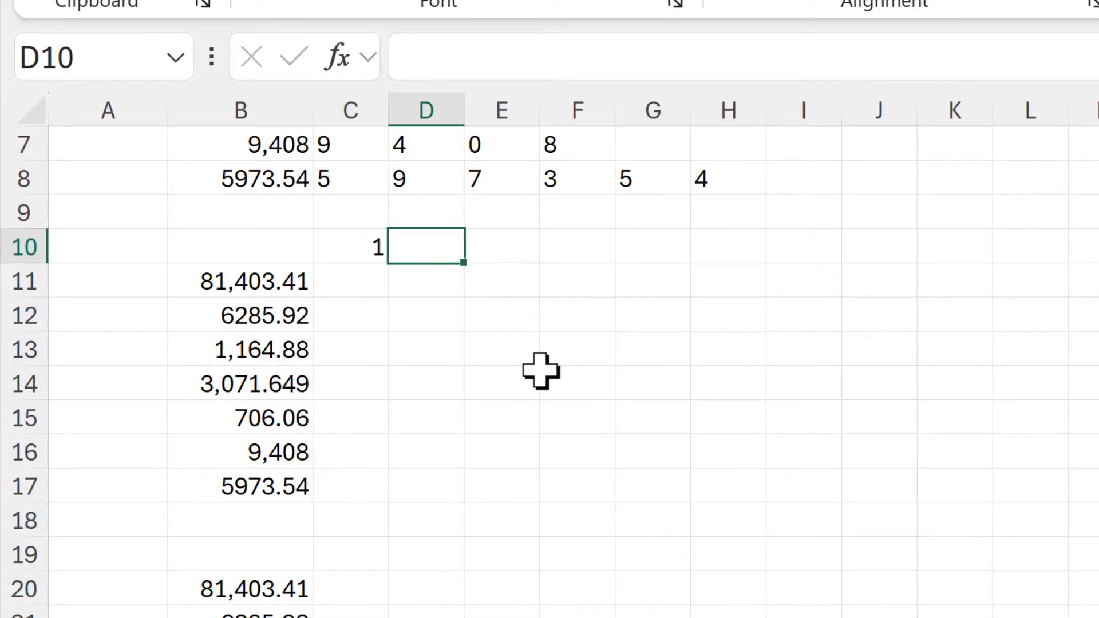
pyautogui.write('2')
pyautogui.click(483, 341)
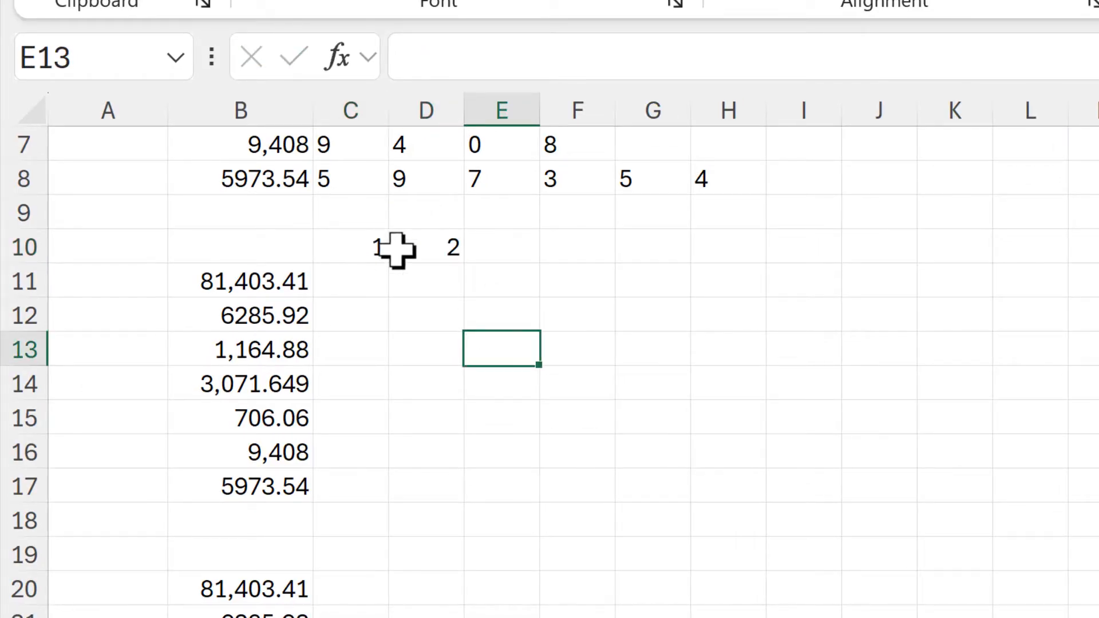
pyautogui.moveTo(383, 250); pyautogui.dragTo(916, 285)
# - Write the formula =MID(B11,C10,1) in C11
pyautogui.doubleClick(363, 290)
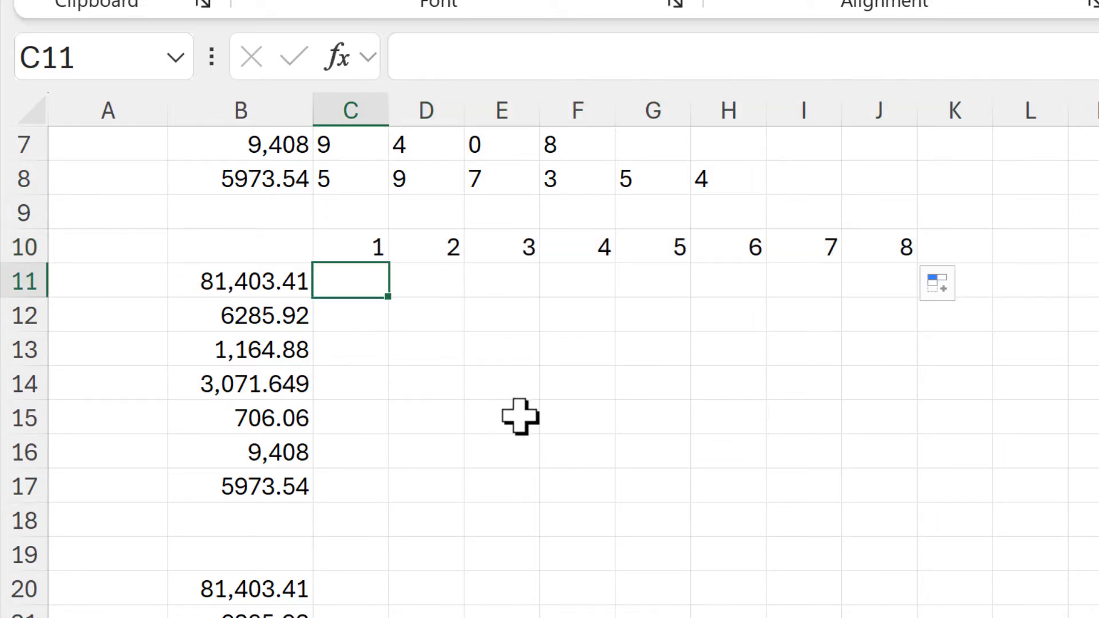
pyautogui.write('=mid(')
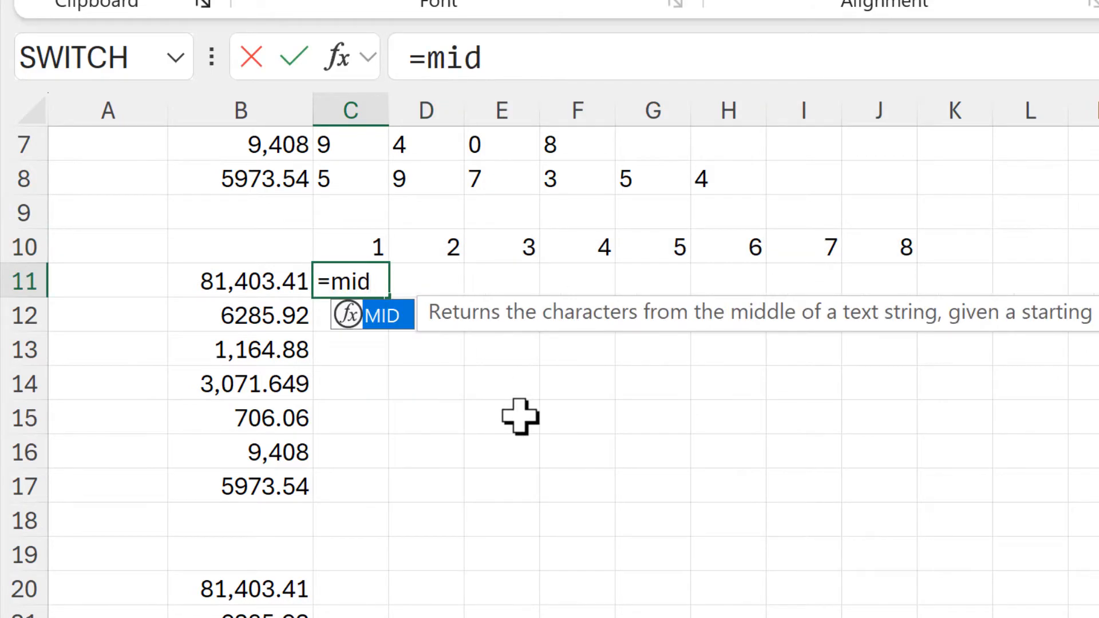
pyautogui.click(267, 282)
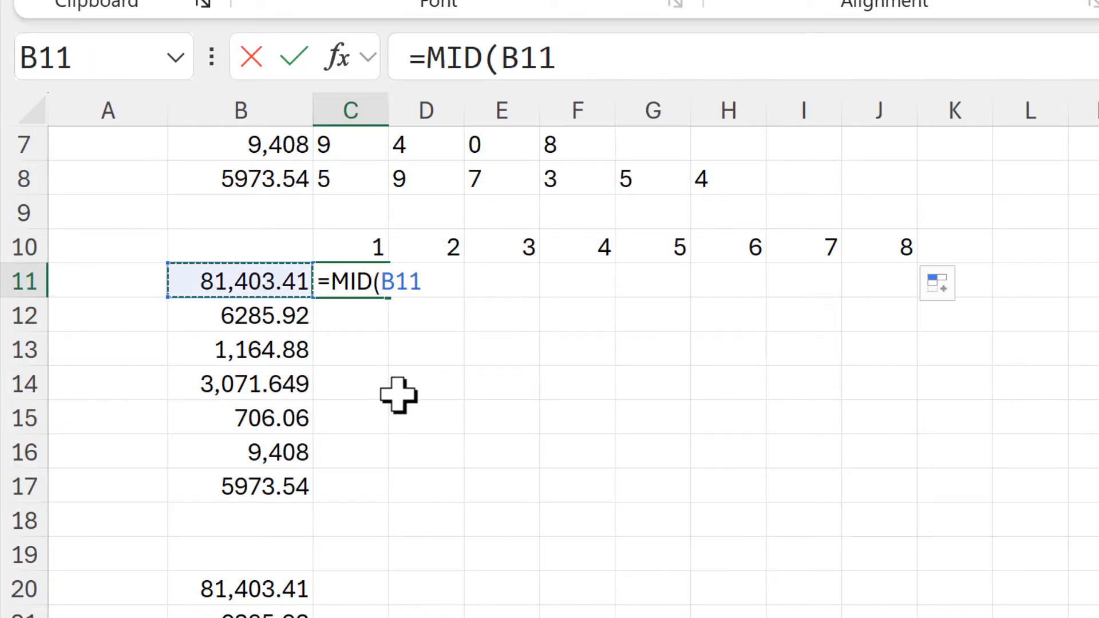
pyautogui.write(',')
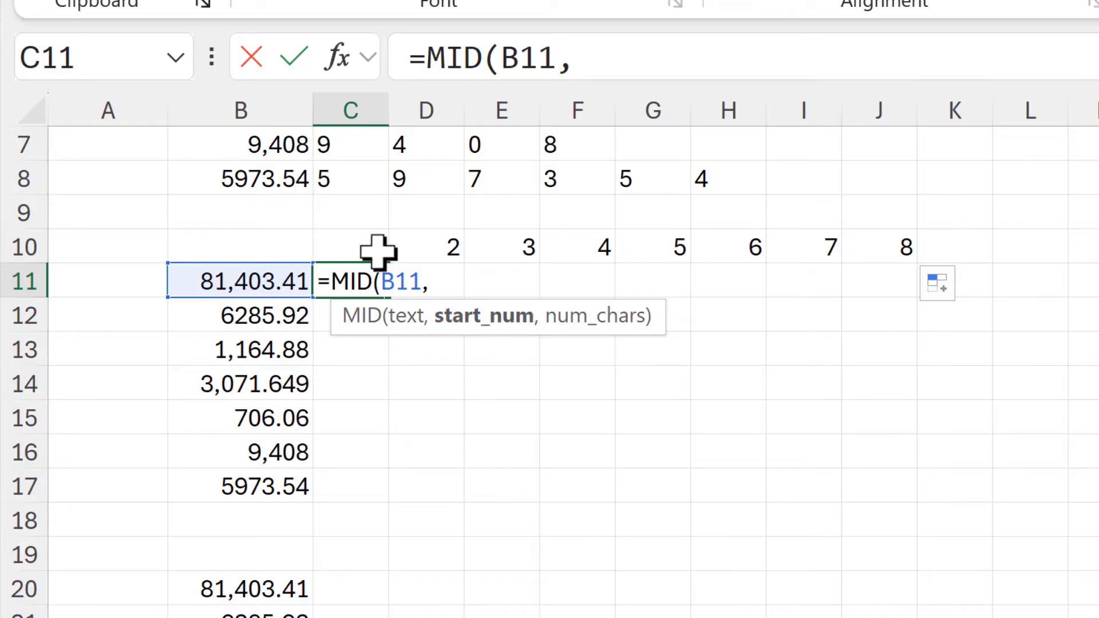
pyautogui.click(360, 237)
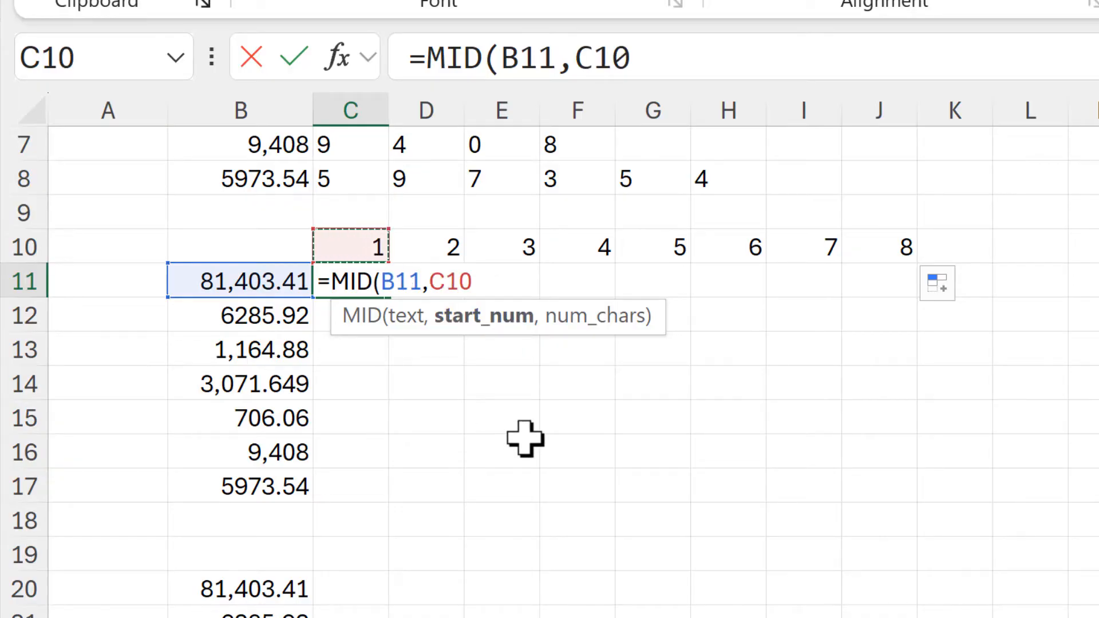
pyautogui.write(',')
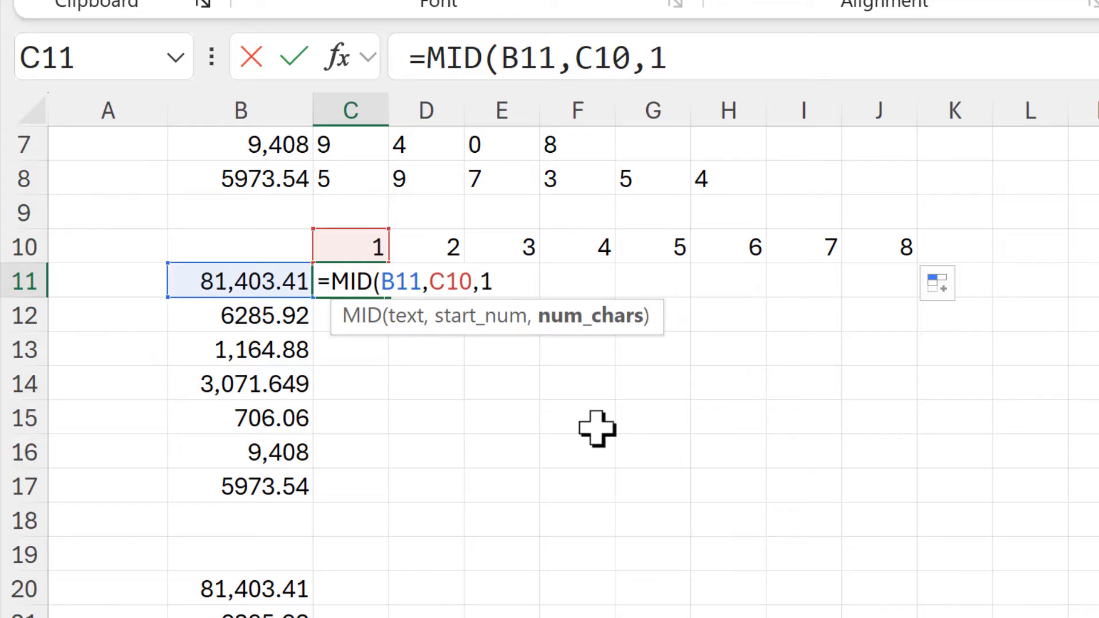
pyautogui.write('1)')
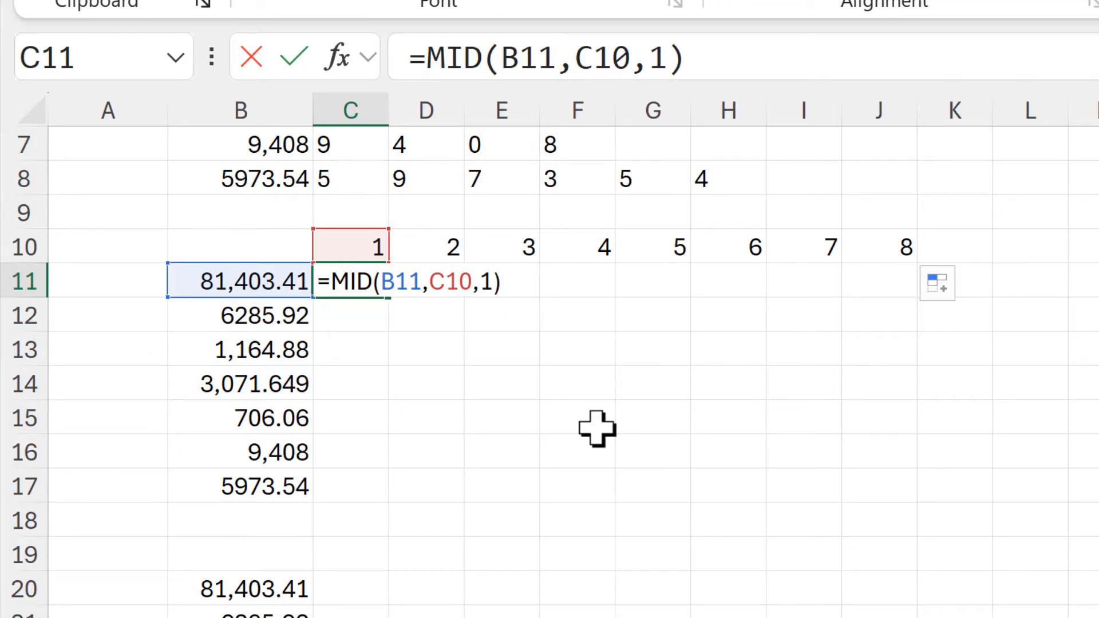
# - Lock the column of B11 and the row of C10 so C11 reads =MID($B11,C$10,1), and enter the formula
pyautogui.click(400, 279)
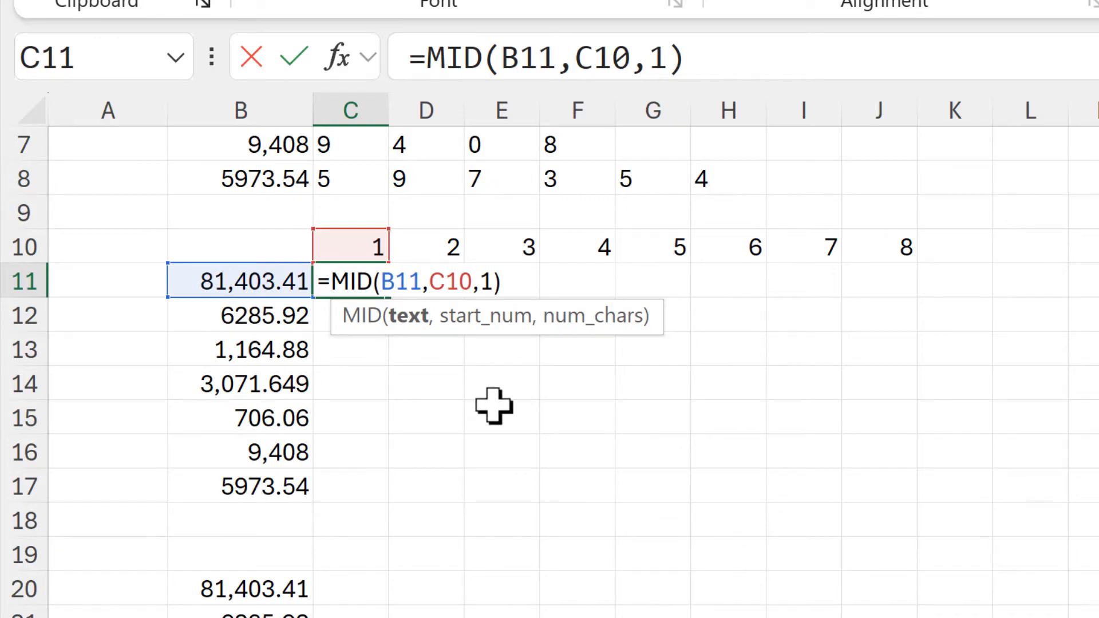
pyautogui.press('F4')
pyautogui.press('F4')
pyautogui.press('F4')
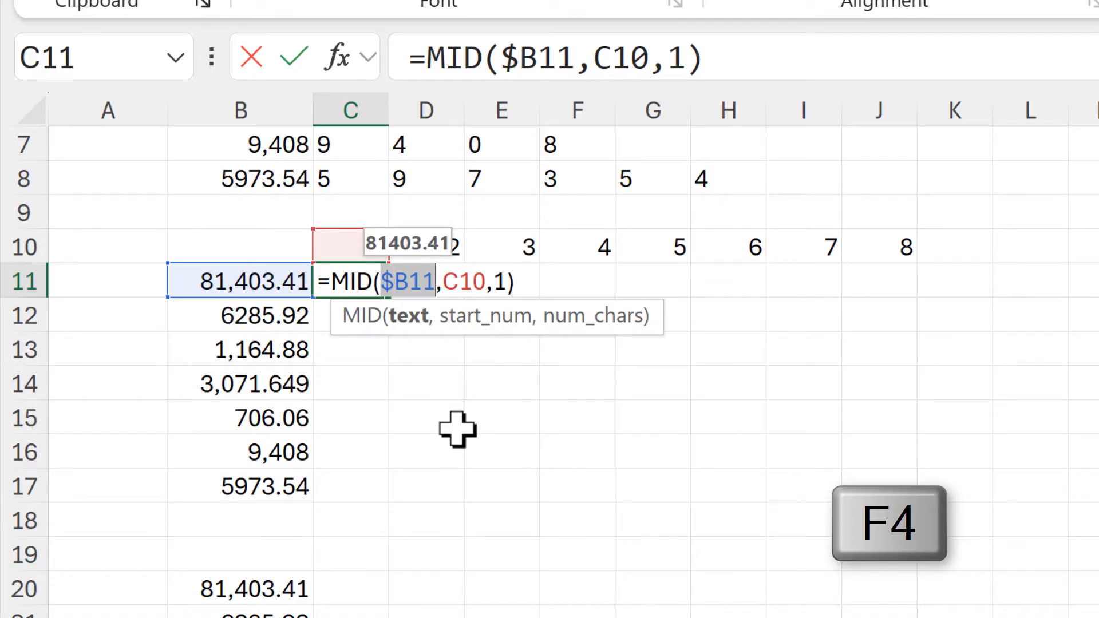
pyautogui.click(460, 281)
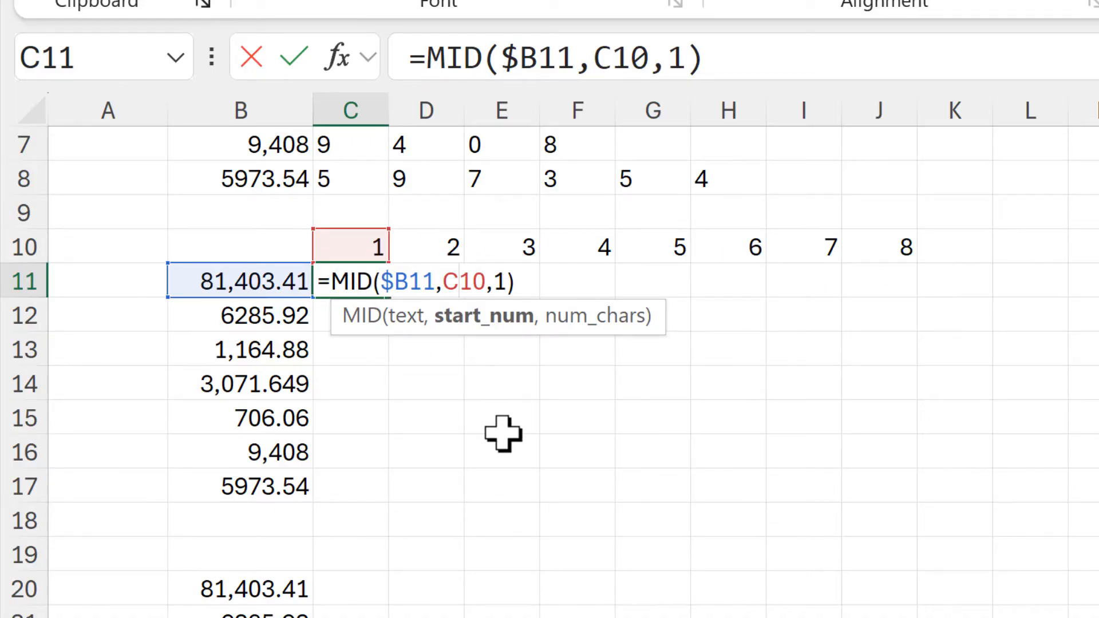
pyautogui.press('F4')
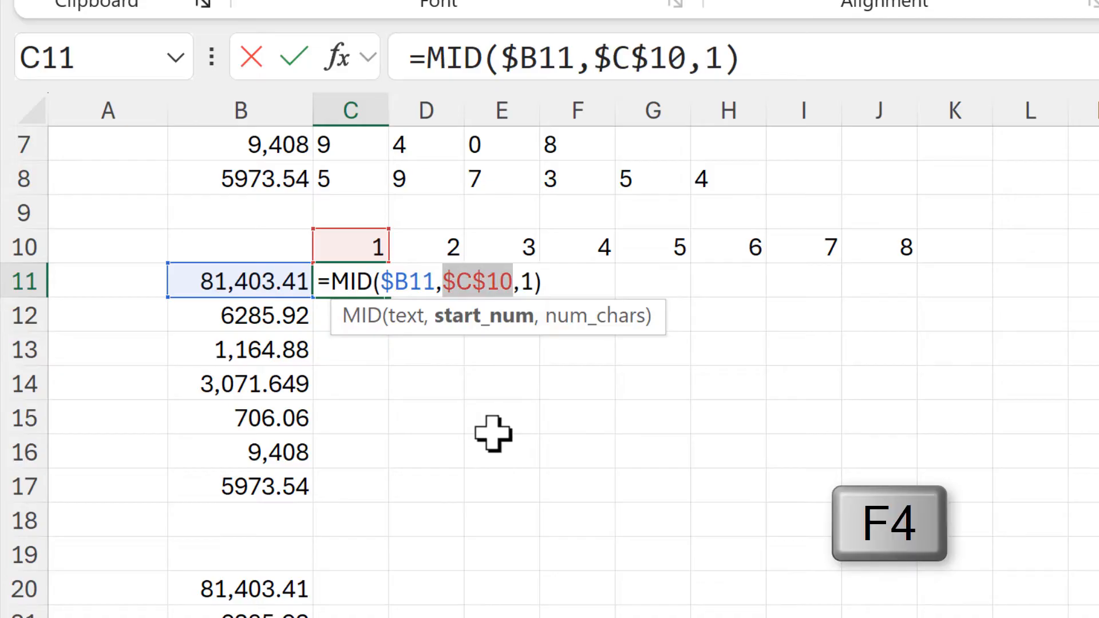
pyautogui.press('F4')
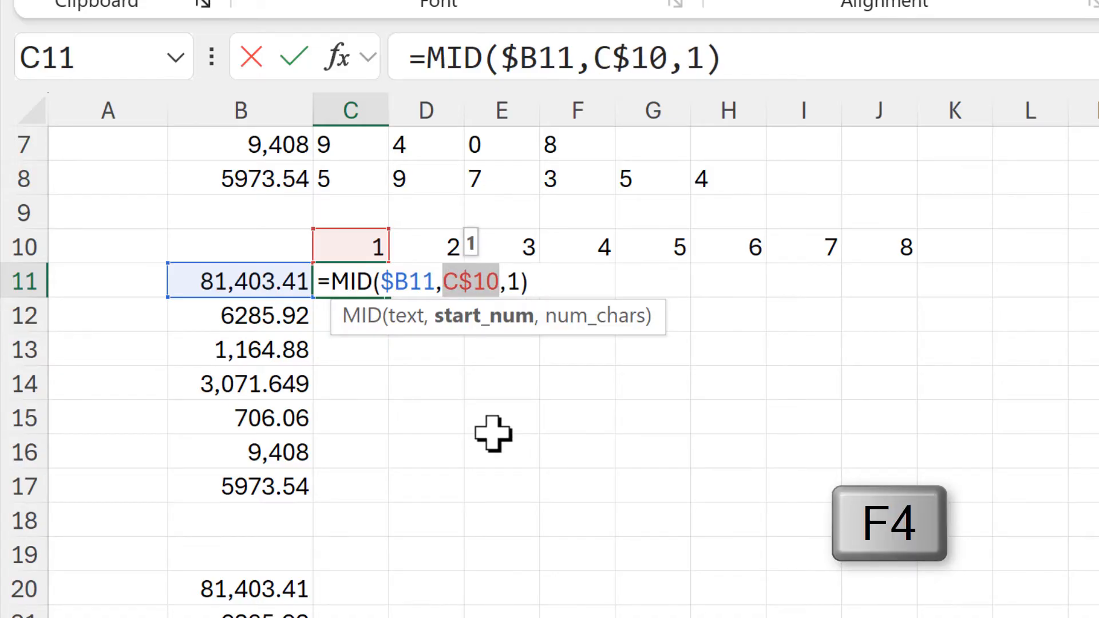
pyautogui.click(459, 281)
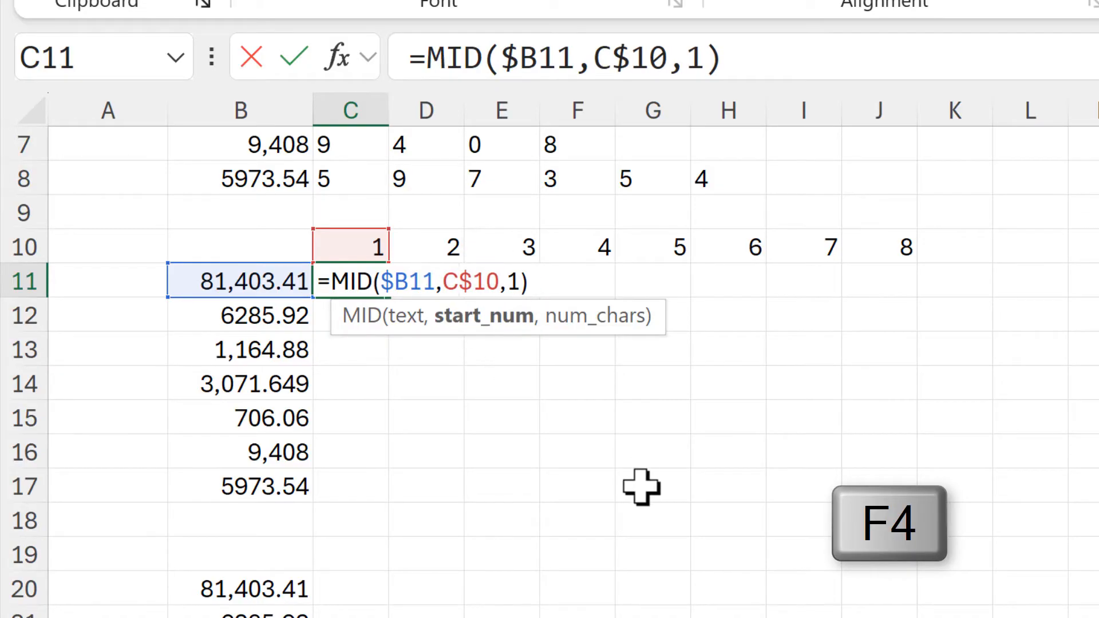
pyautogui.press('Return')
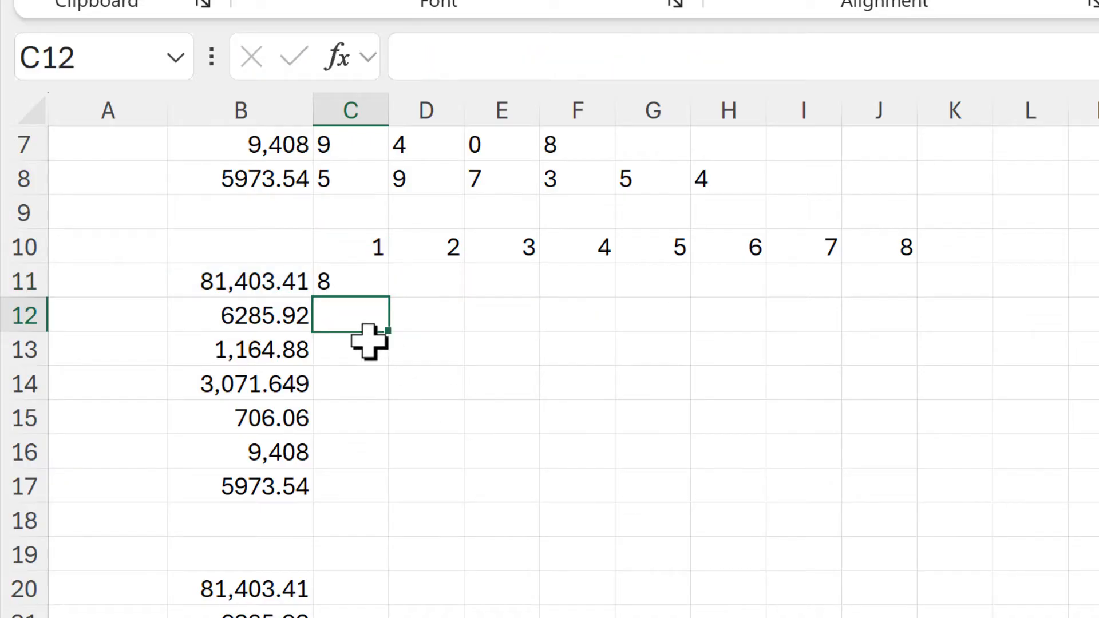
# - Fill the MID formula from C11 across and down through J17, and check the copied references in H17 and the decimal-point cells
pyautogui.click(354, 289)
pyautogui.moveTo(383, 297); pyautogui.dragTo(913, 504)
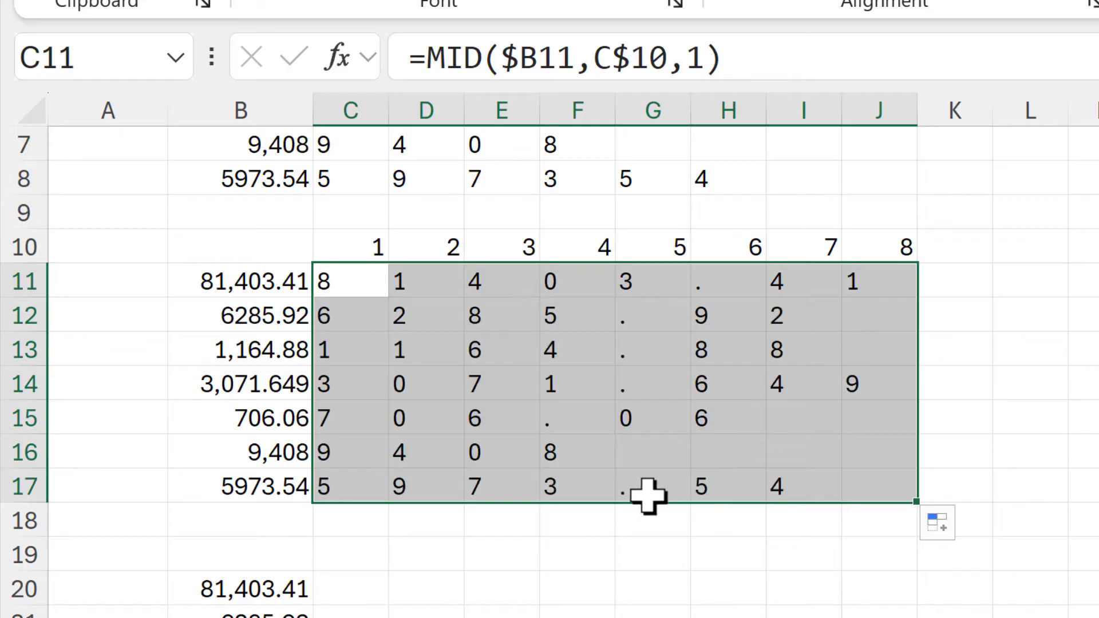
pyautogui.click(725, 487)
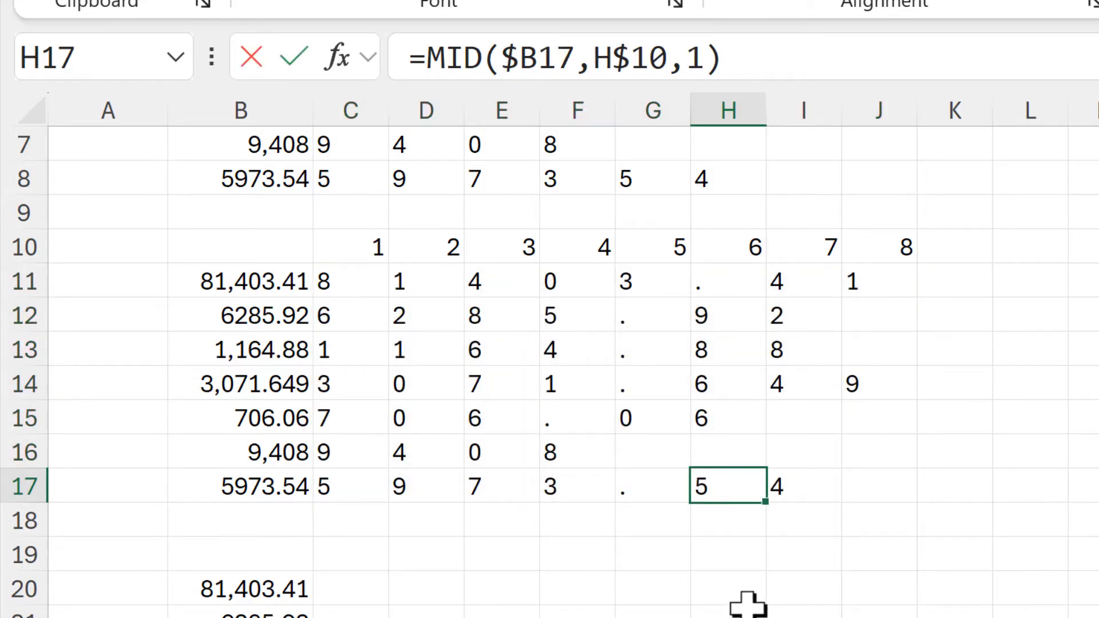
pyautogui.press('F2')
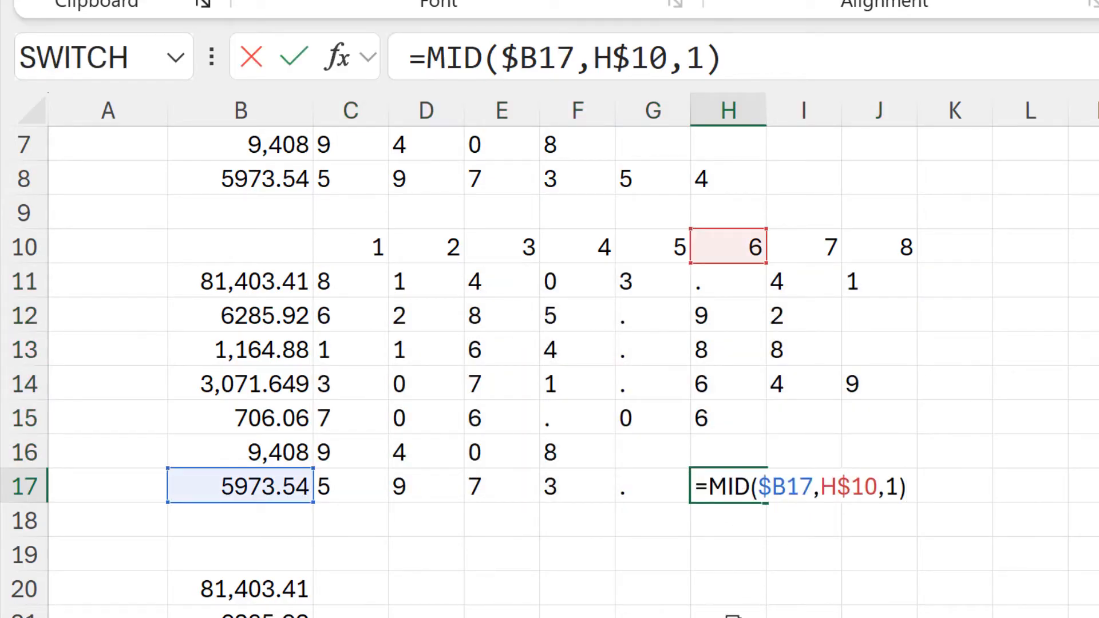
pyautogui.press('Escape')
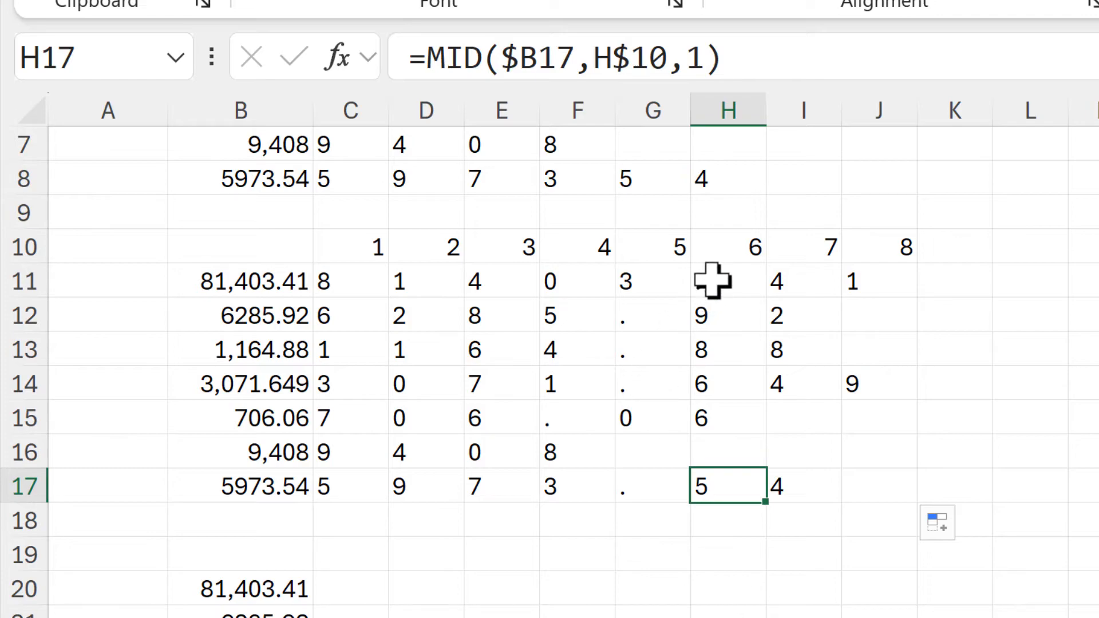
pyautogui.click(712, 280)
pyautogui.click(643, 322)
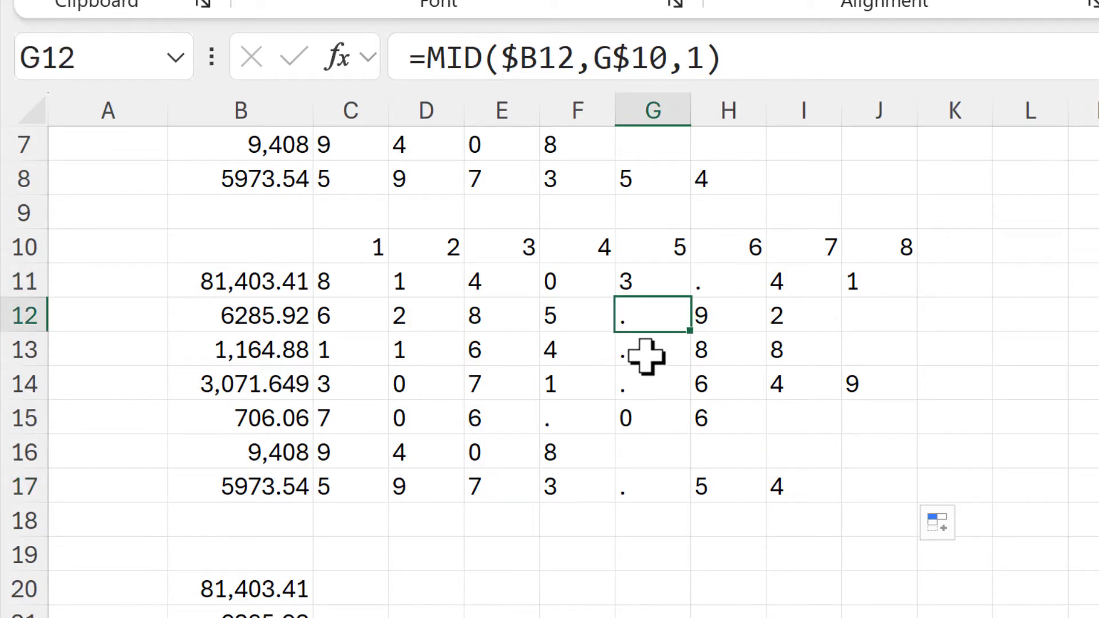
pyautogui.click(643, 358)
# - Edit the formula in C11 to insert the SUBSTITUTE function in front of $B11 inside MID
pyautogui.click(334, 280)
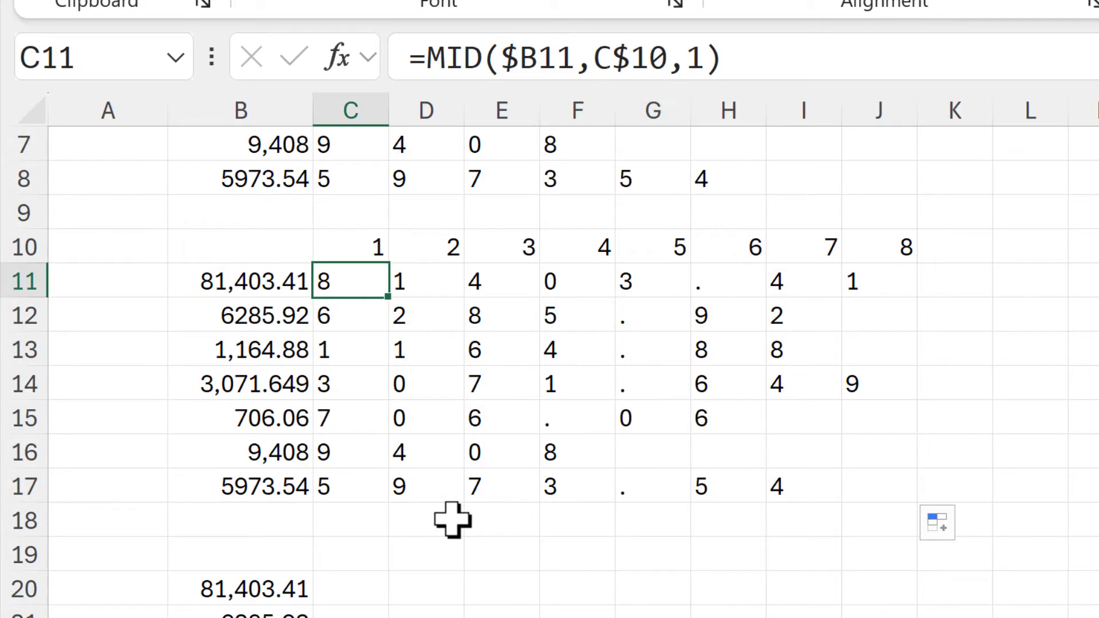
pyautogui.press('F2')
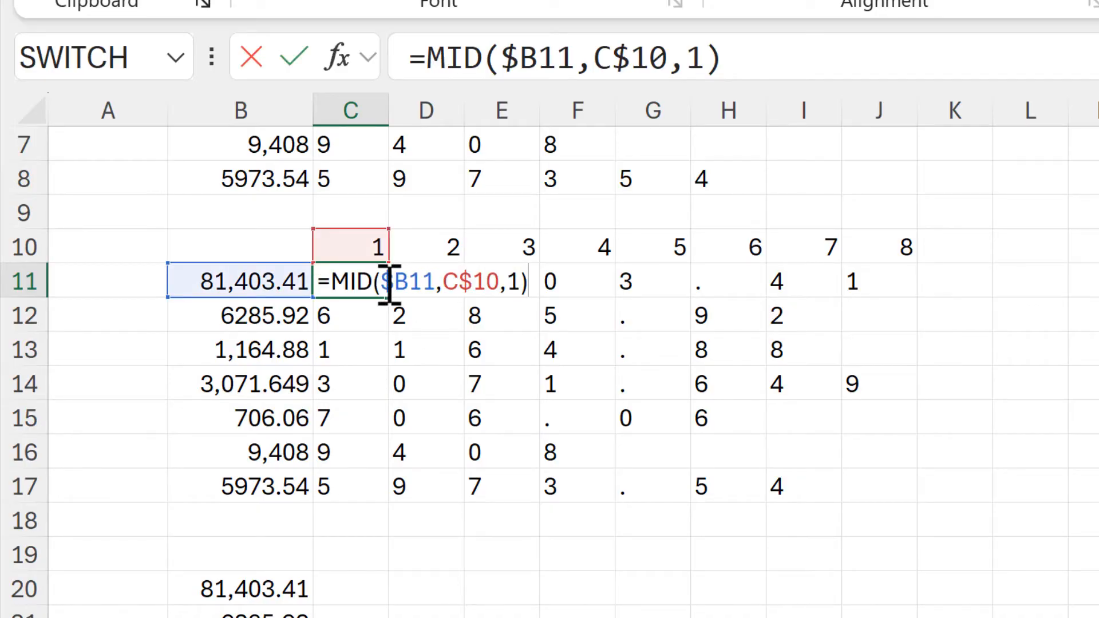
pyautogui.click(382, 282)
pyautogui.write('sub')
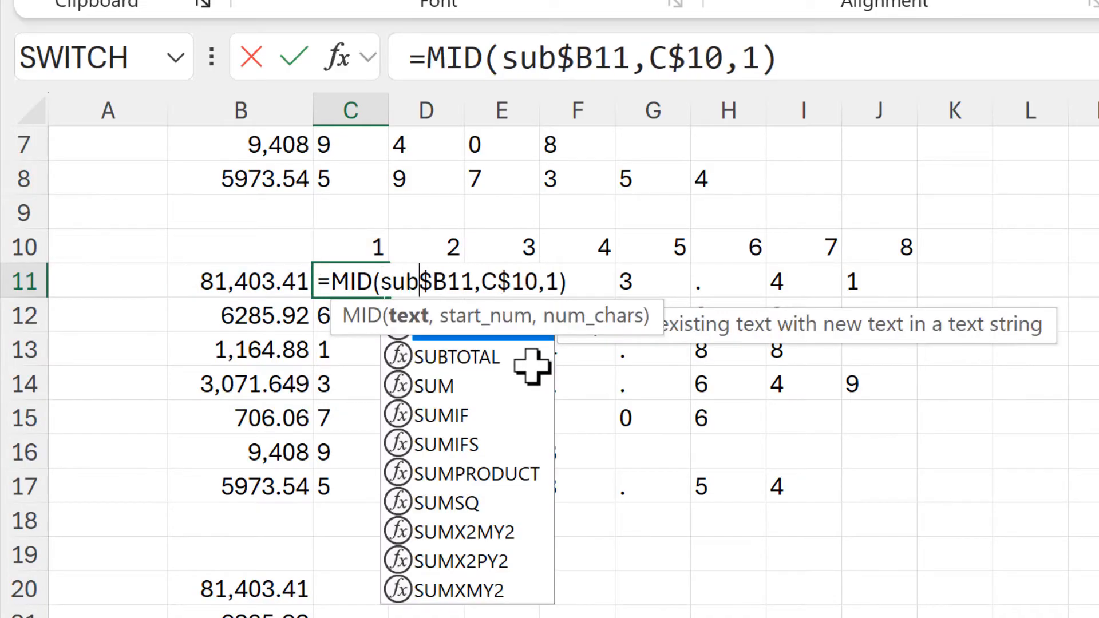
pyautogui.doubleClick(469, 327)
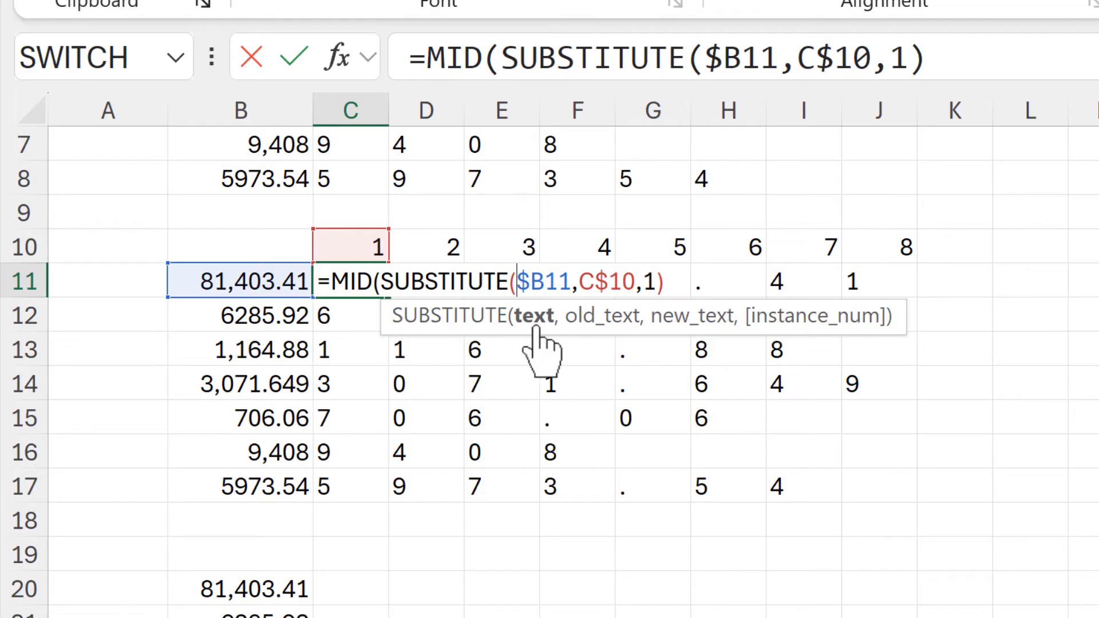
pyautogui.click(535, 315)
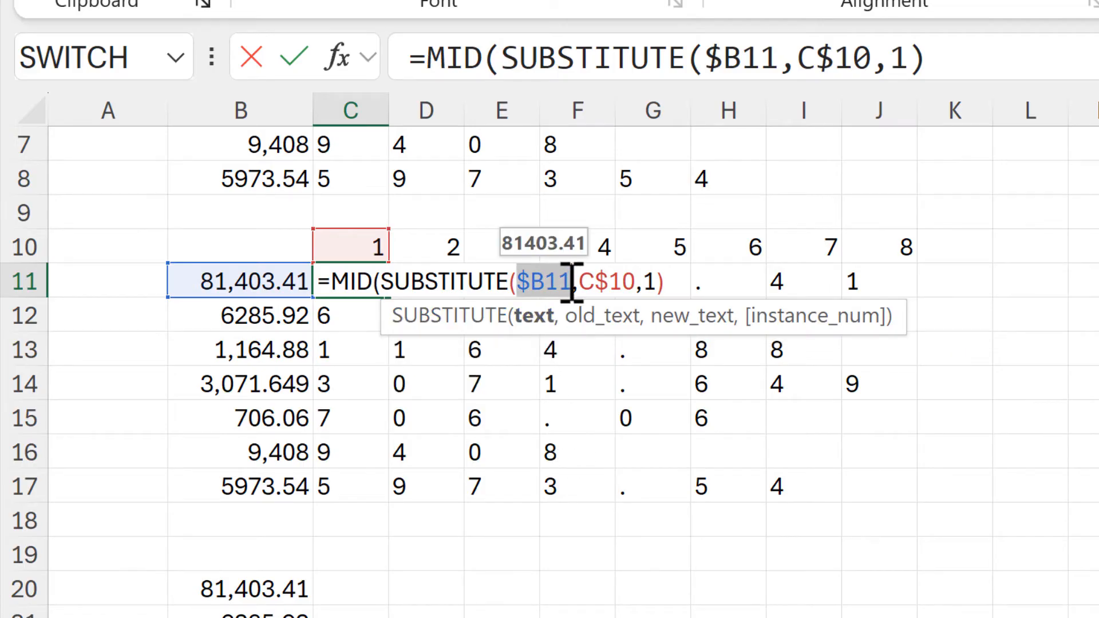
# - Complete the SUBSTITUTE part in C11 so the formula reads =MID(SUBSTITUTE($B11,".",""),C$10,1), and enter it
pyautogui.click(572, 282)
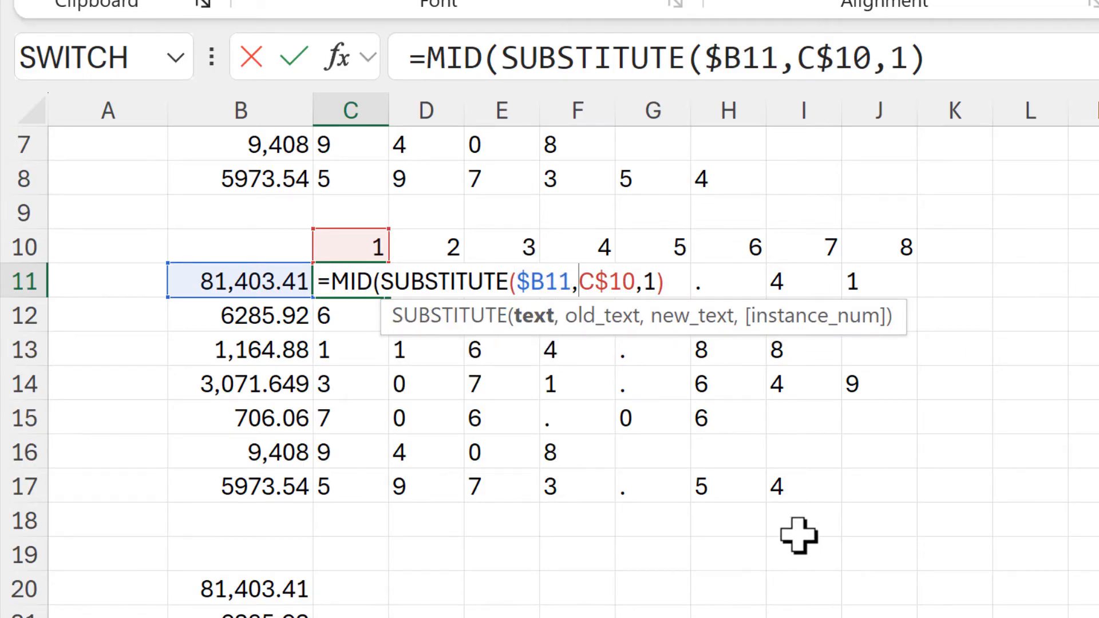
pyautogui.write(',",')
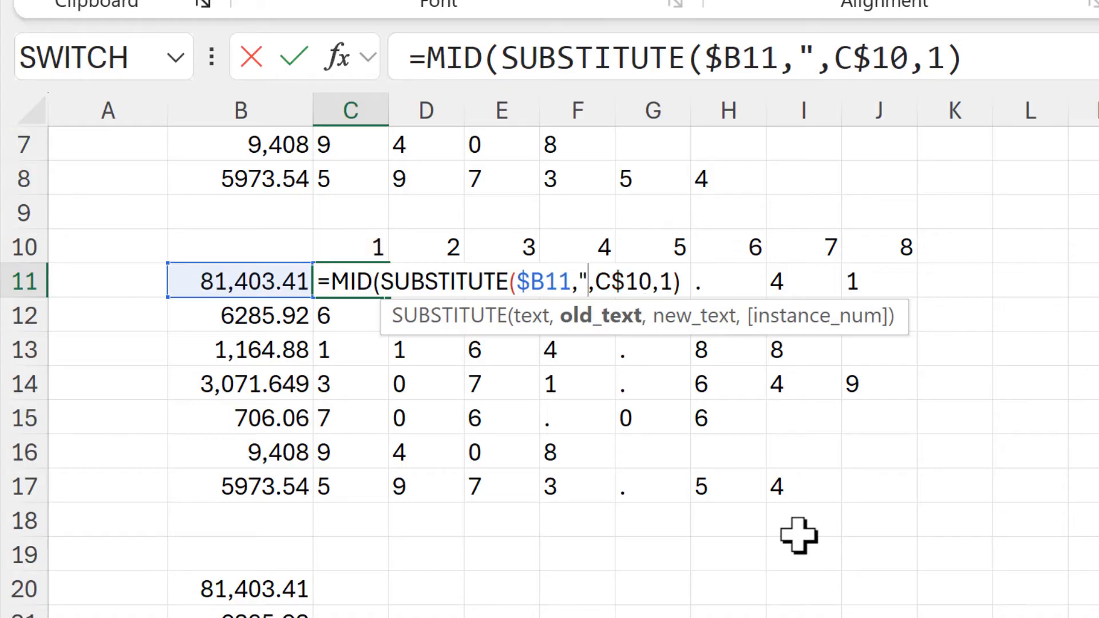
pyautogui.write('.')
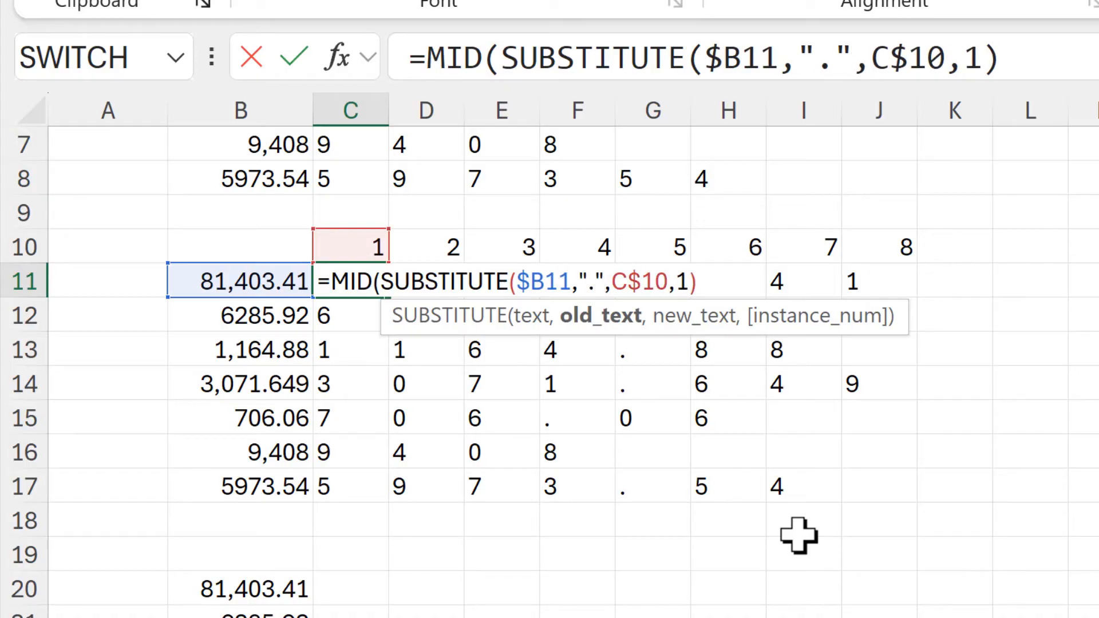
pyautogui.write(',')
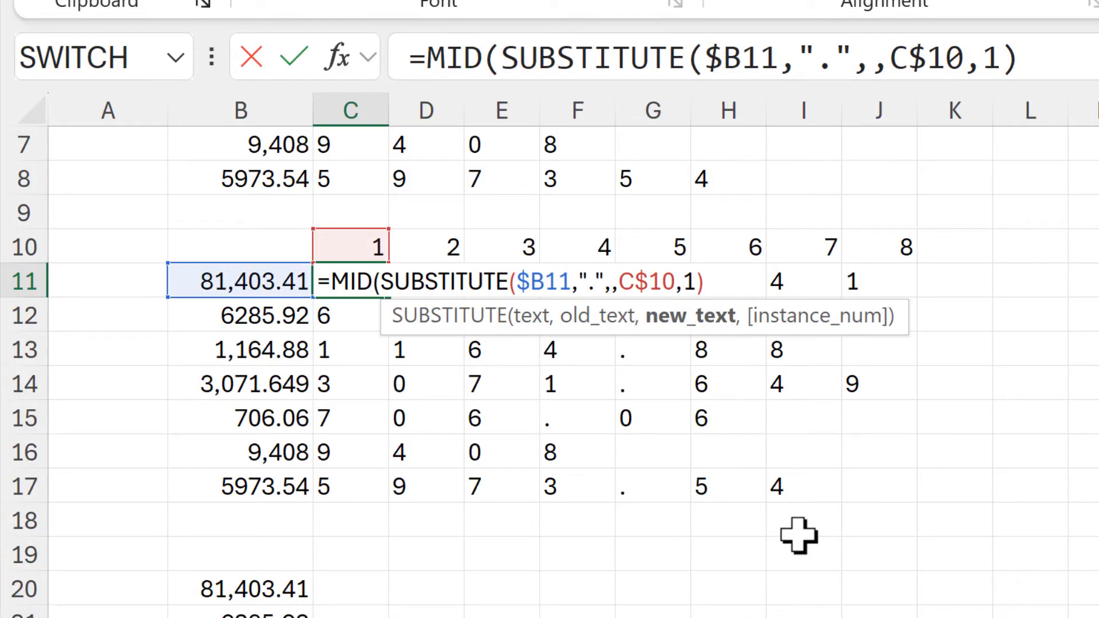
pyautogui.write('""')
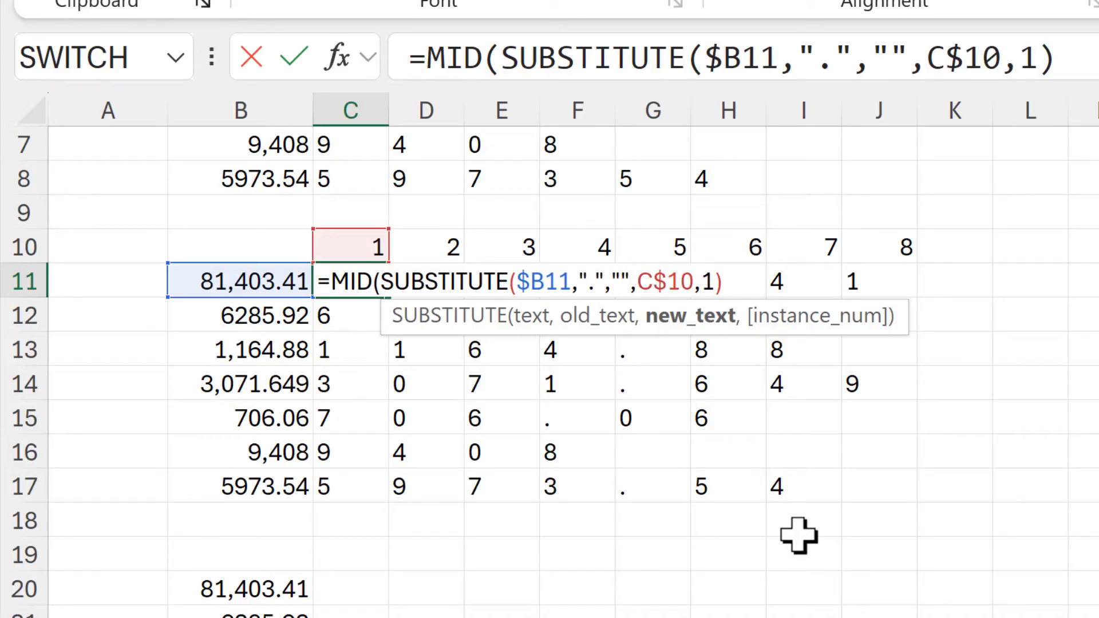
pyautogui.write(')')
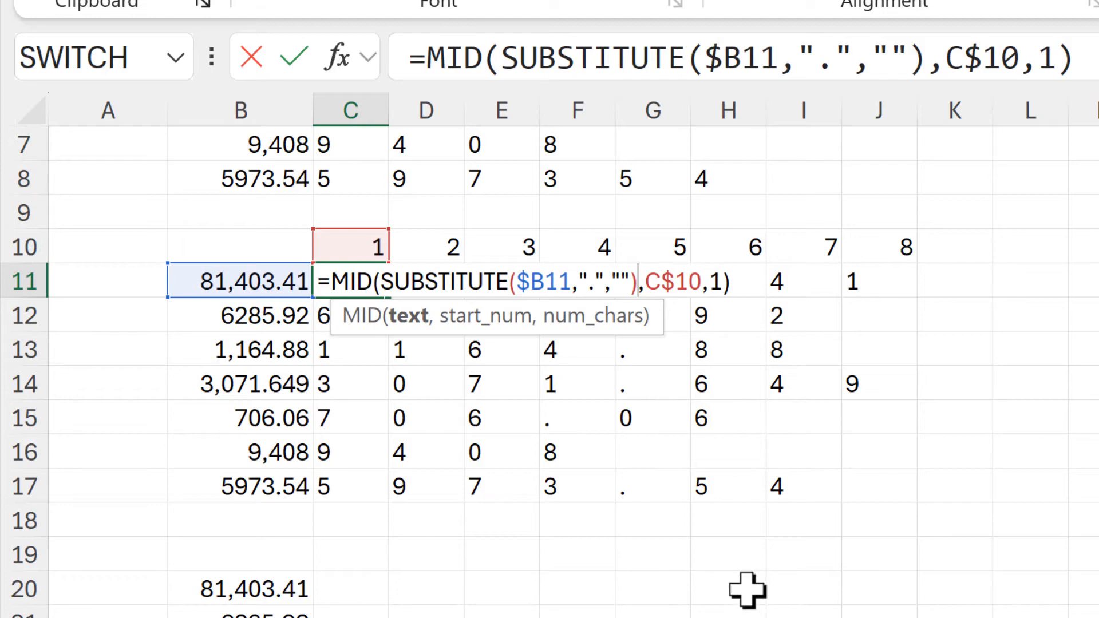
pyautogui.press('Return')
# - Fill the updated MID and SUBSTITUTE formula from C11 across and down through J17
pyautogui.click(375, 272)
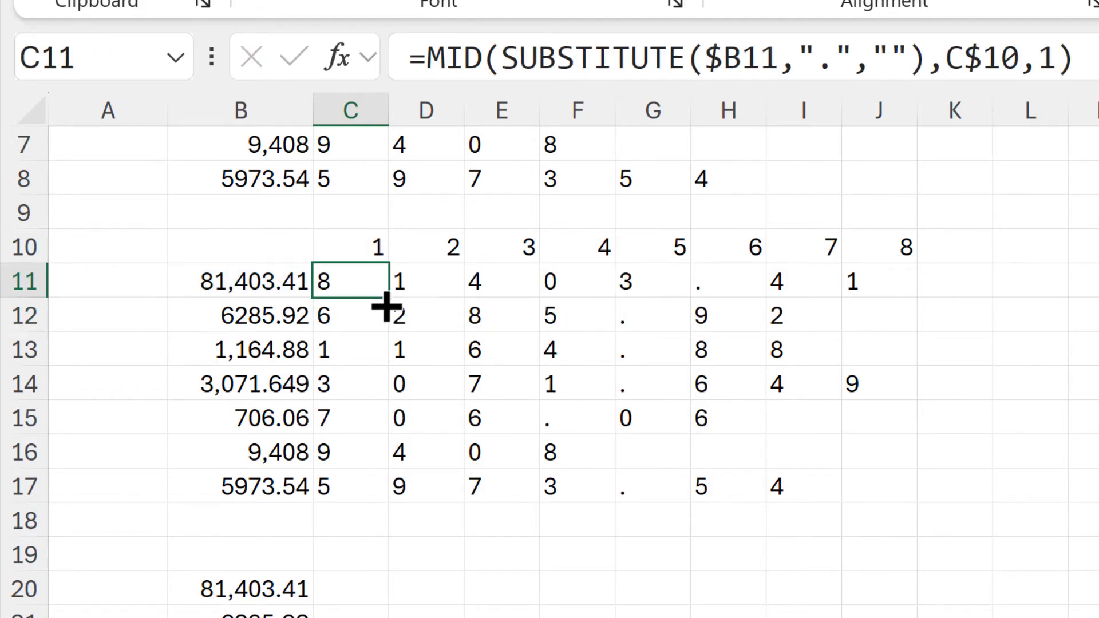
pyautogui.moveTo(387, 307); pyautogui.dragTo(916, 498)
pyautogui.click(716, 558)
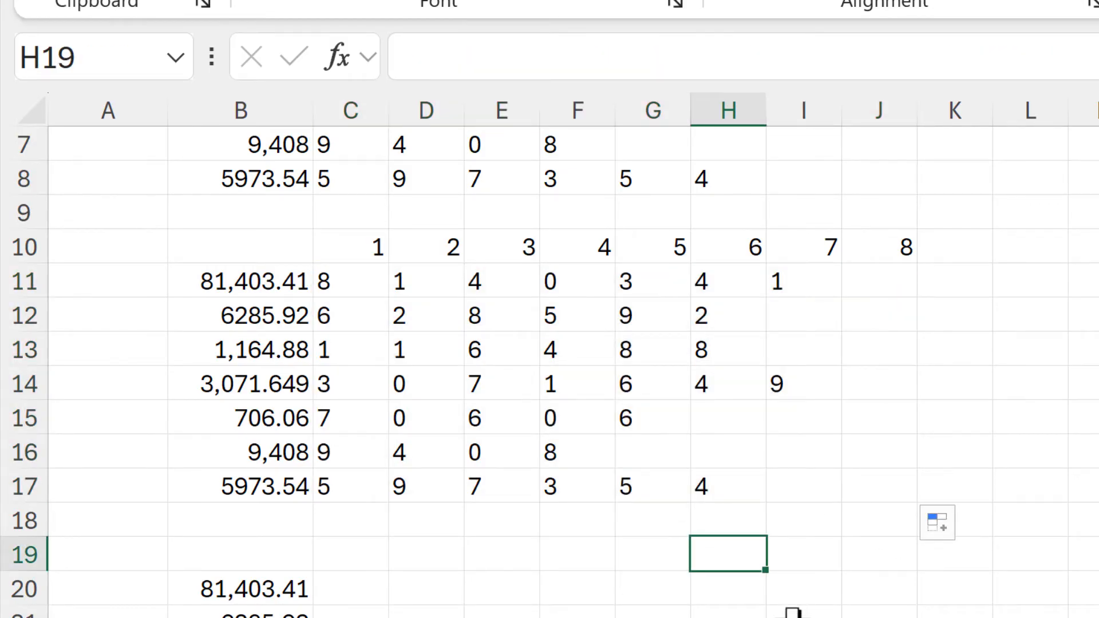
# - Start a Text to Columns conversion of the numbers in B20:B26 with Fixed width as the data type
pyautogui.scroll(-3, 630, 410)
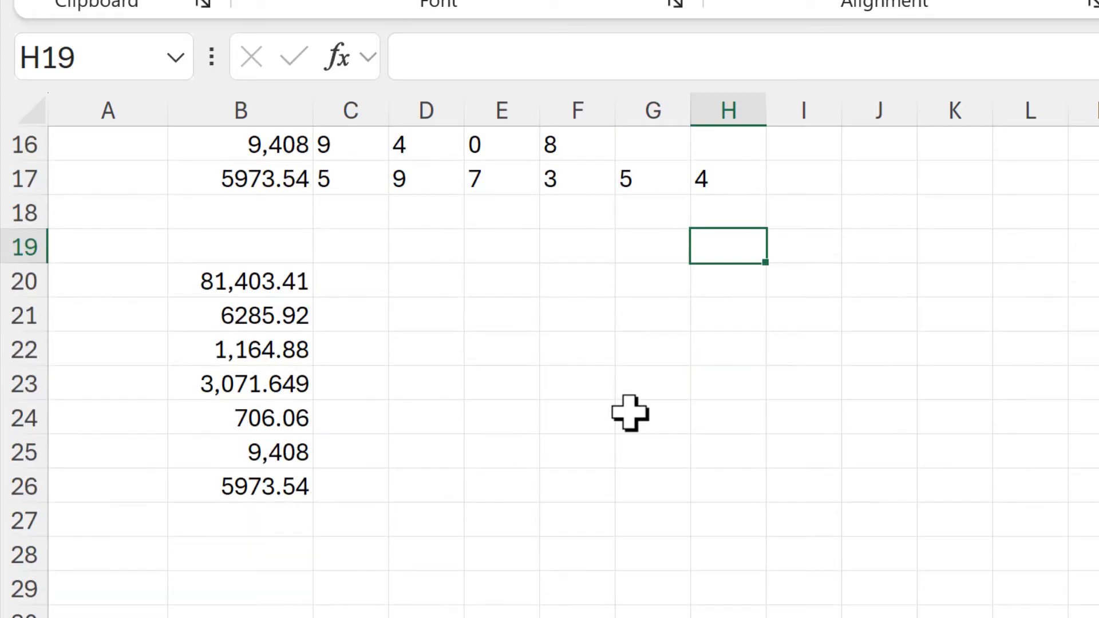
pyautogui.scroll(-1, 630, 412)
pyautogui.scroll(1, 627, 415)
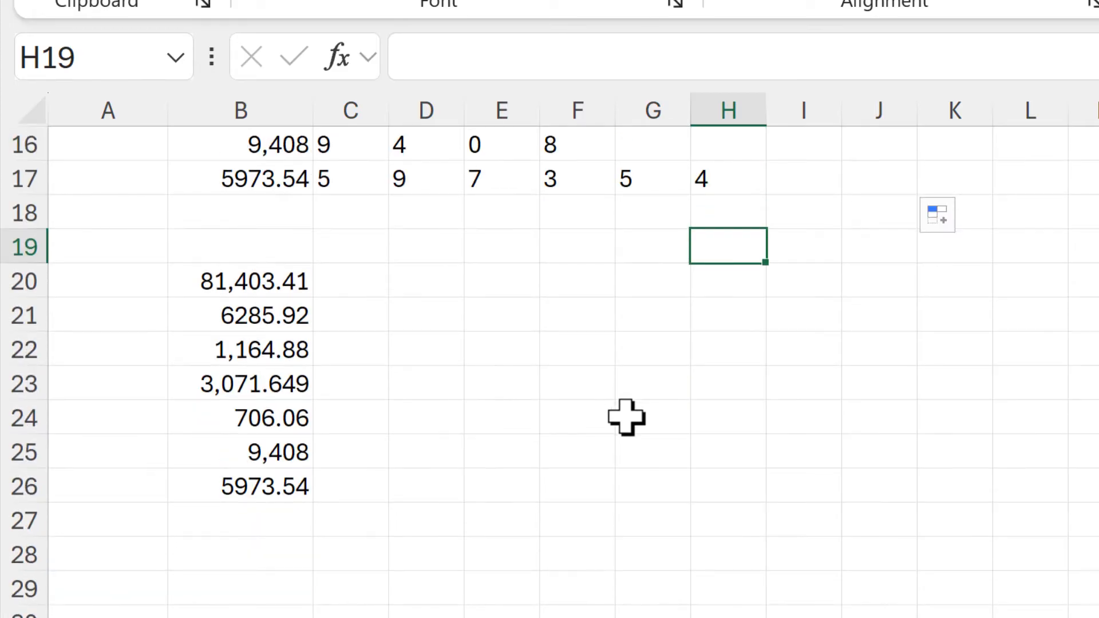
pyautogui.moveTo(233, 281); pyautogui.dragTo(256, 481)
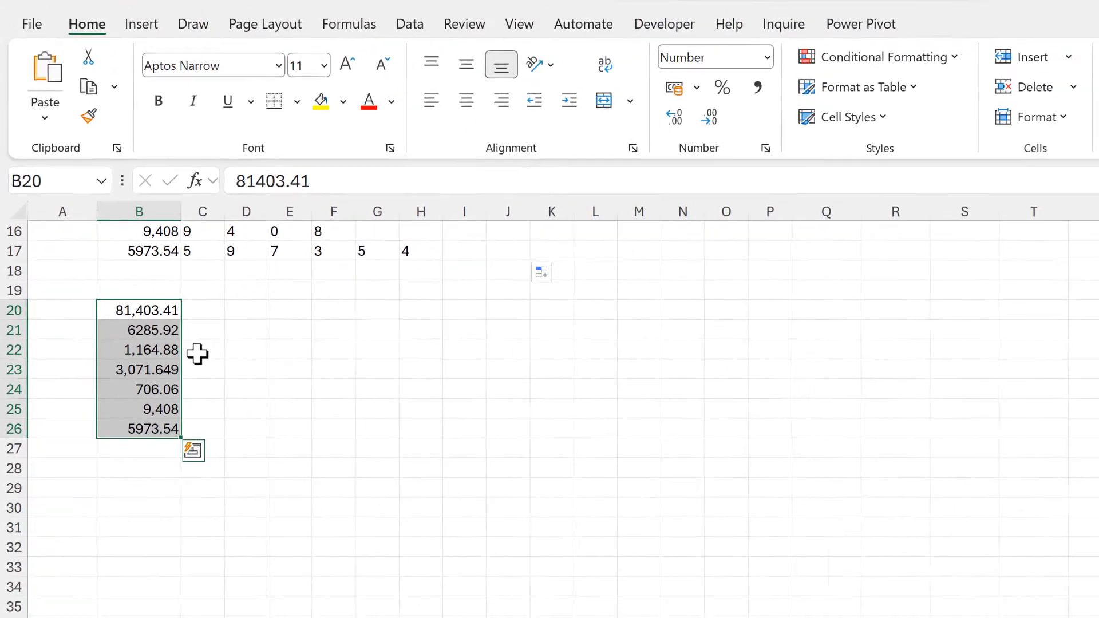
pyautogui.click(365, 59)
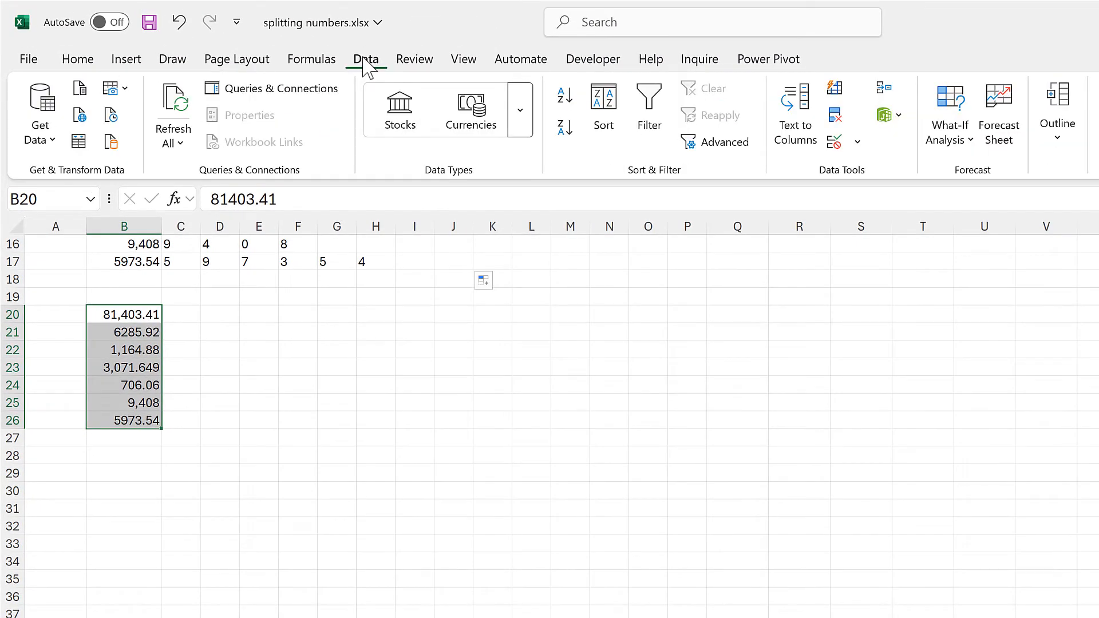
pyautogui.click(786, 153)
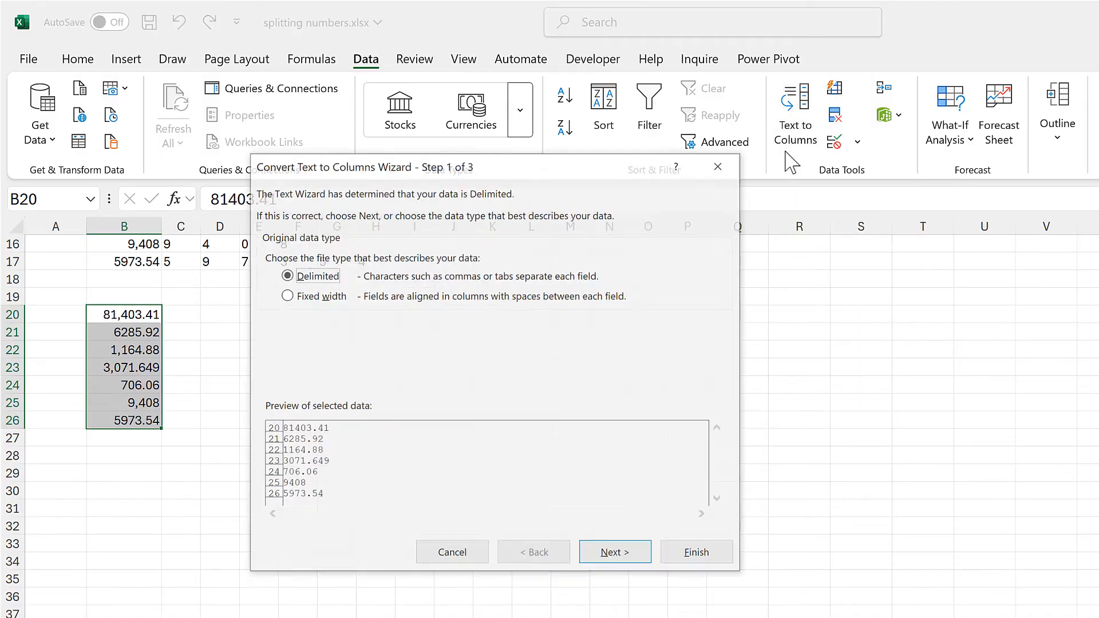
pyautogui.click(292, 296)
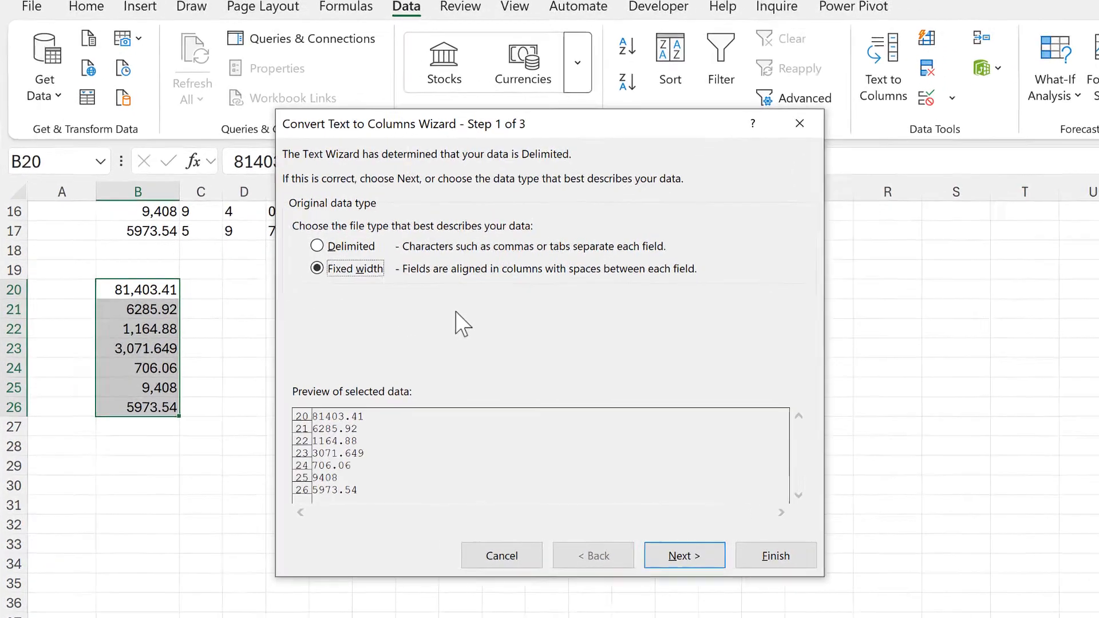
pyautogui.click(822, 560)
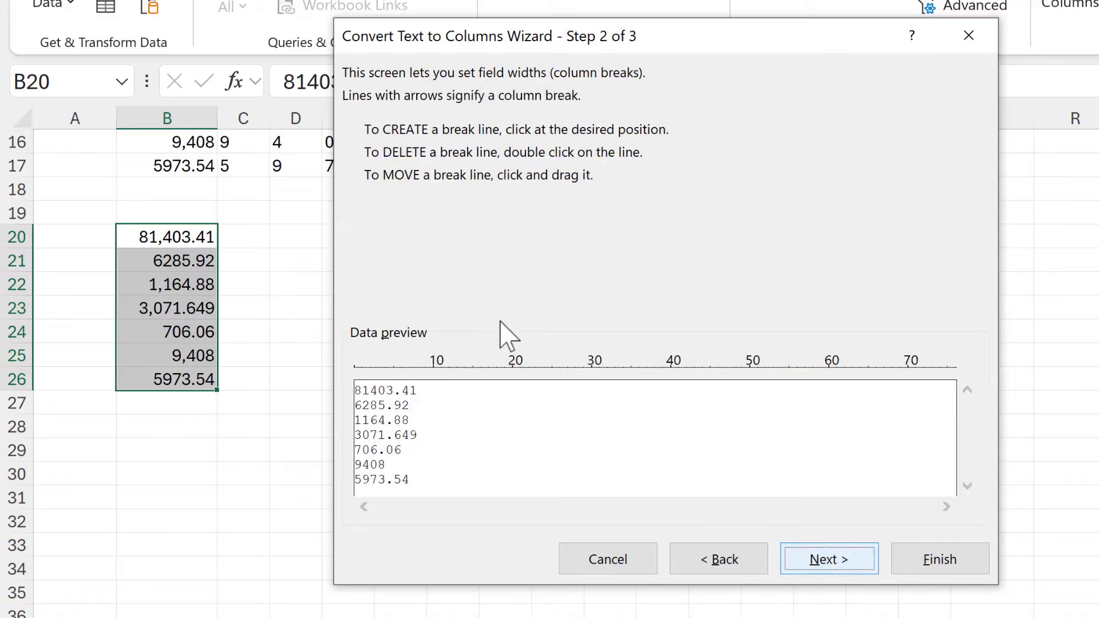
# - Add column breaks after each of the first seven characters in the data preview and continue to the column format settings
pyautogui.click(362, 391)
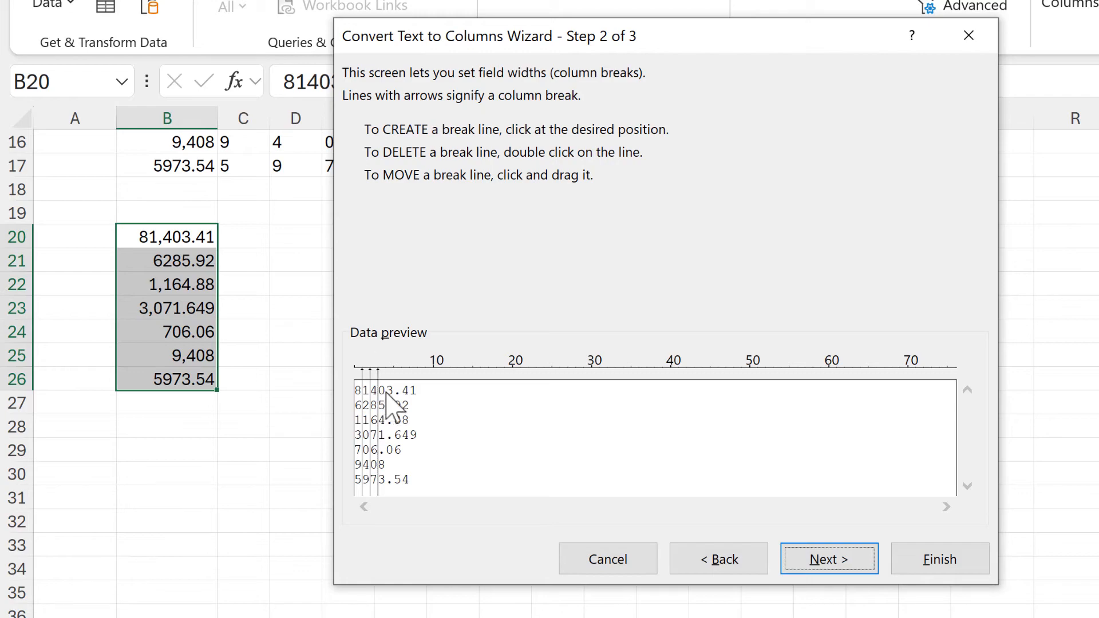
pyautogui.click(387, 391)
pyautogui.click(394, 391)
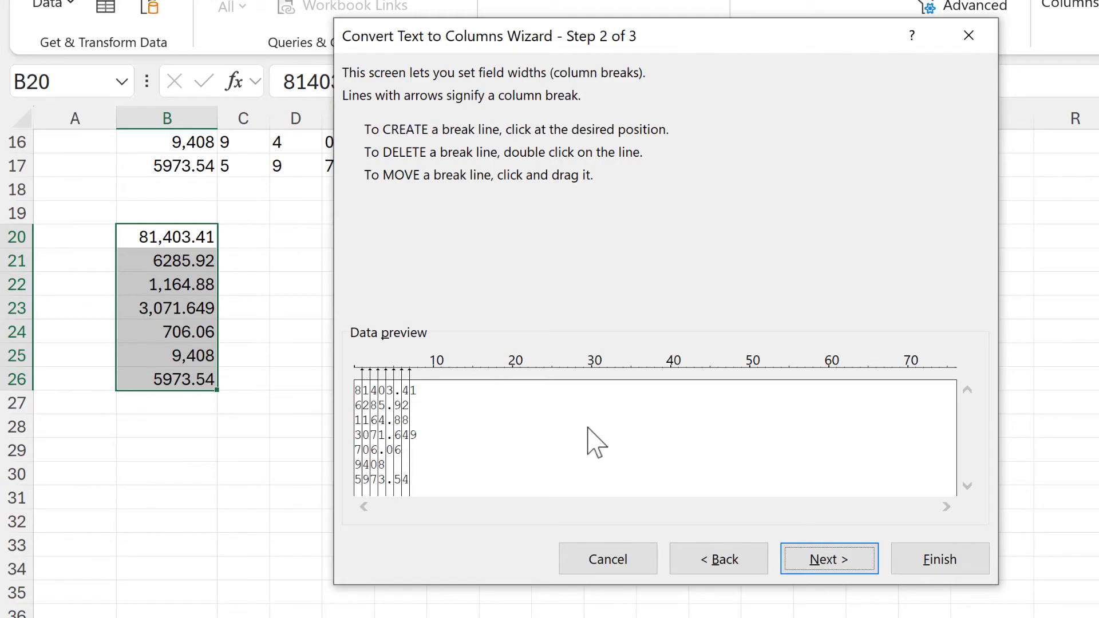
pyautogui.click(820, 564)
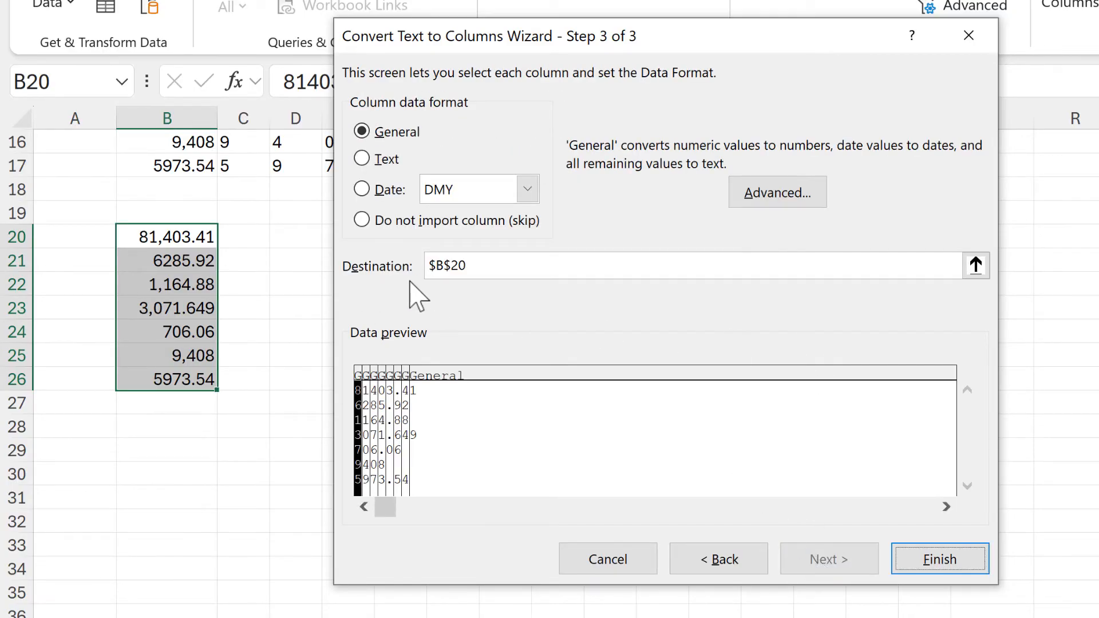
# - Finish the conversion with C20 as the destination, and check the decimal-point cells H20, G21 and G22
pyautogui.click(978, 268)
pyautogui.click(246, 234)
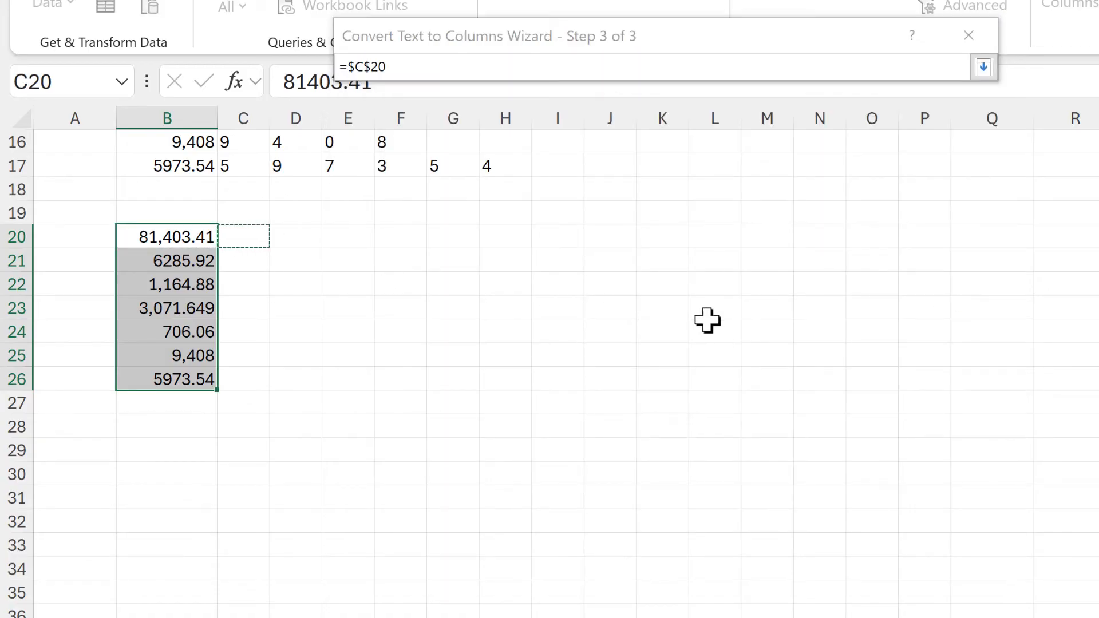
pyautogui.click(984, 67)
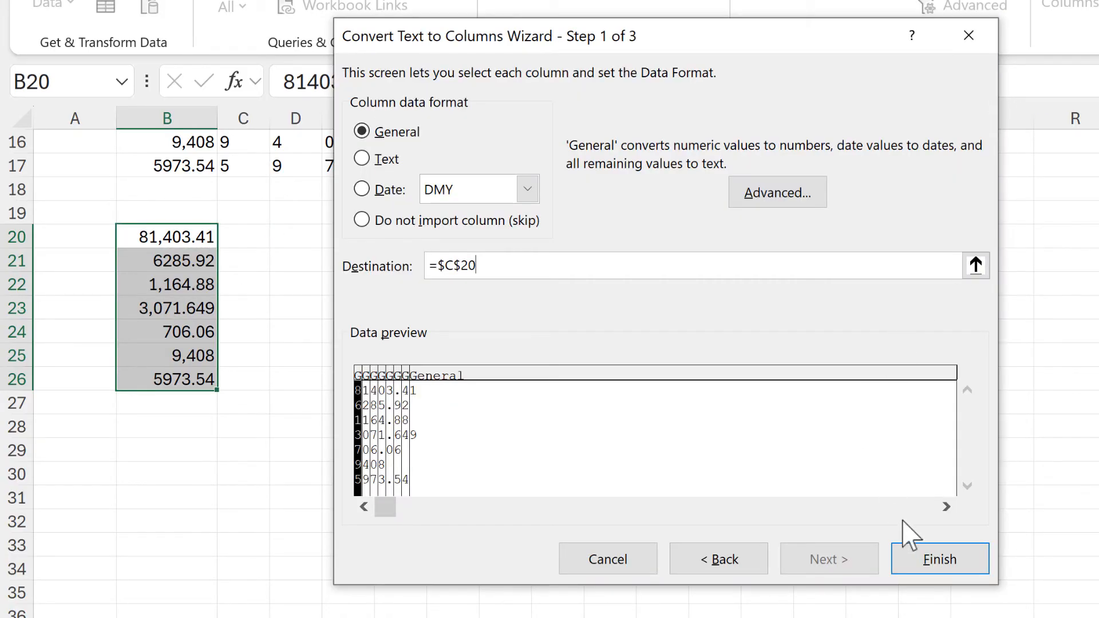
pyautogui.click(922, 562)
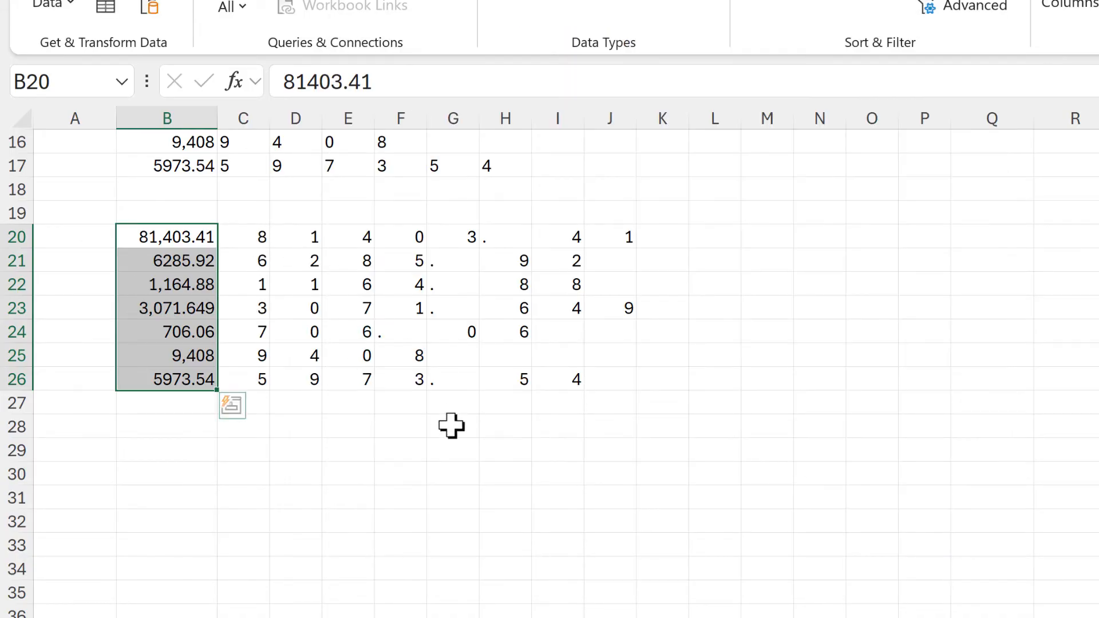
pyautogui.click(391, 449)
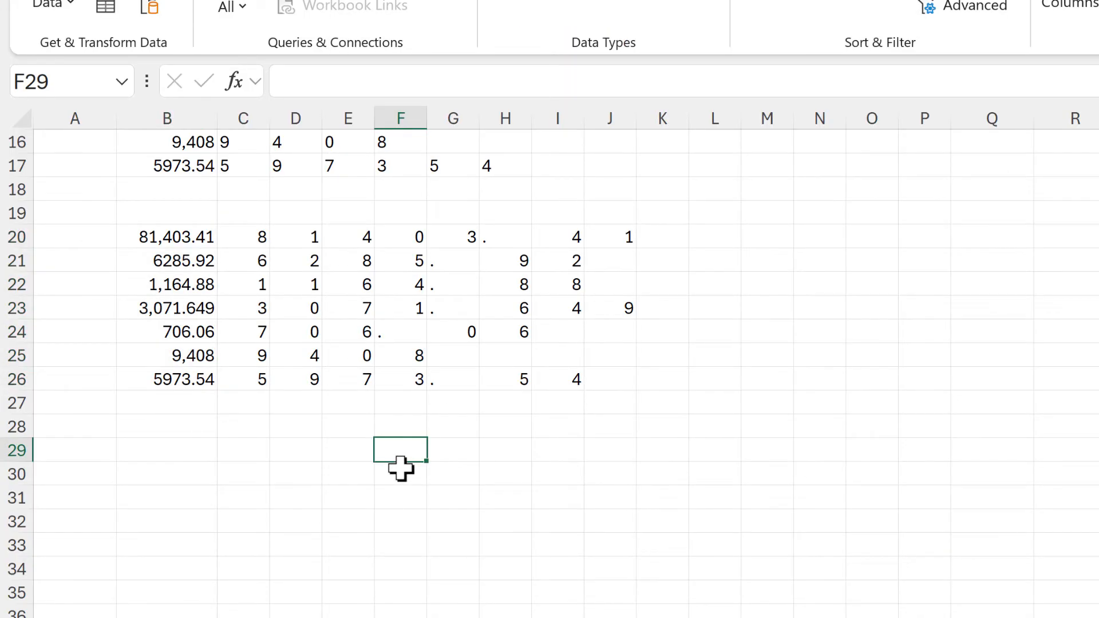
pyautogui.click(496, 237)
pyautogui.click(455, 257)
pyautogui.click(456, 284)
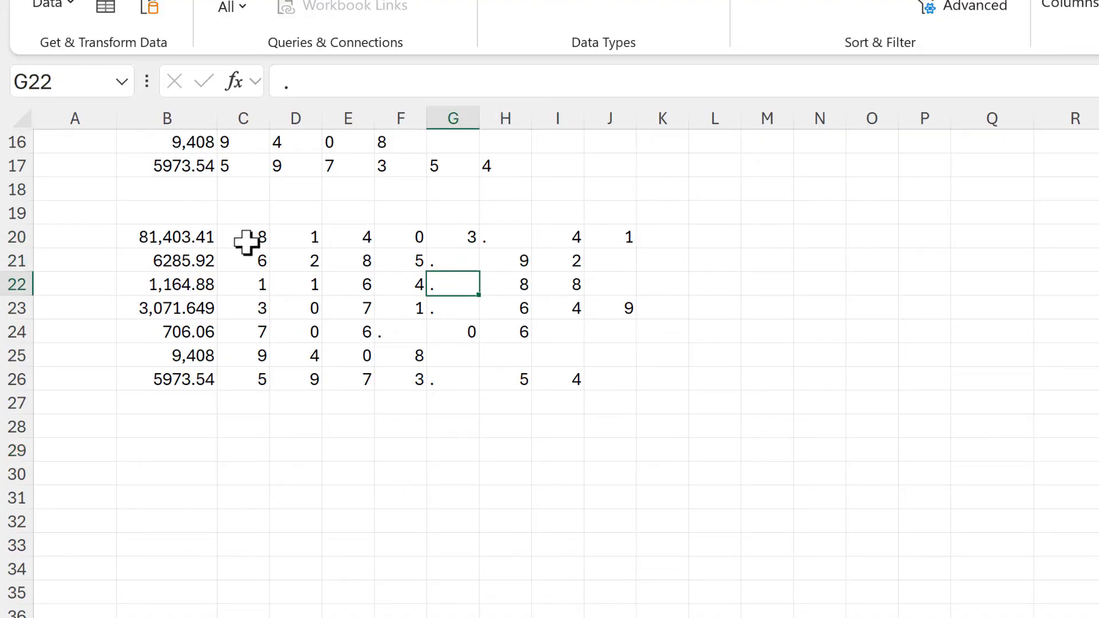
# - Replace every "." in C20:J26 with nothing using Find and Replace
pyautogui.moveTo(246, 243); pyautogui.dragTo(630, 384)
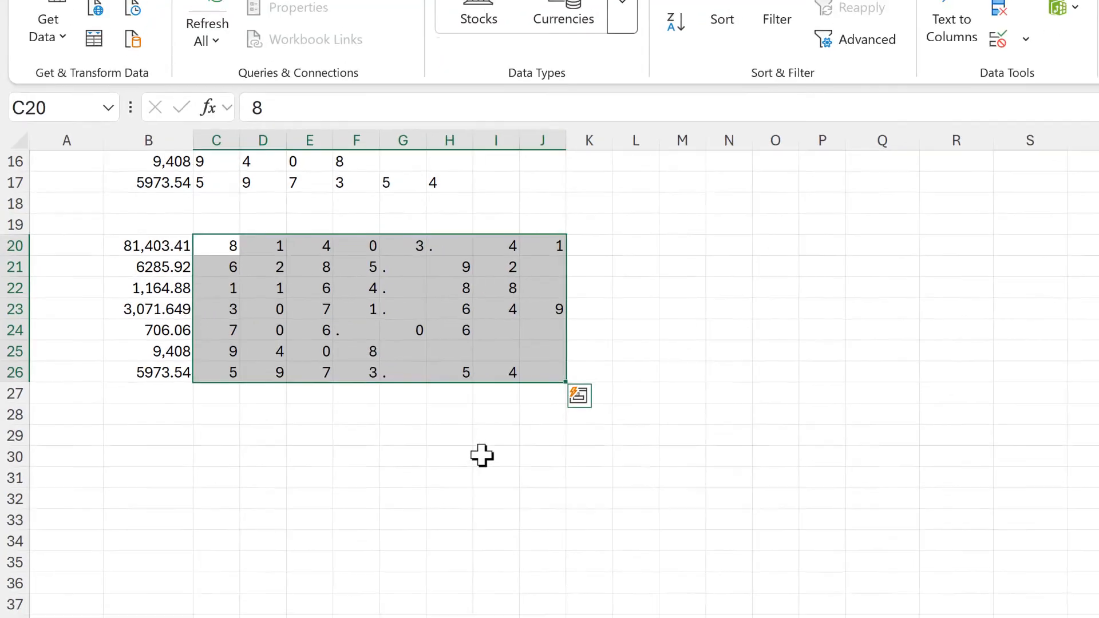
pyautogui.click(65, 53)
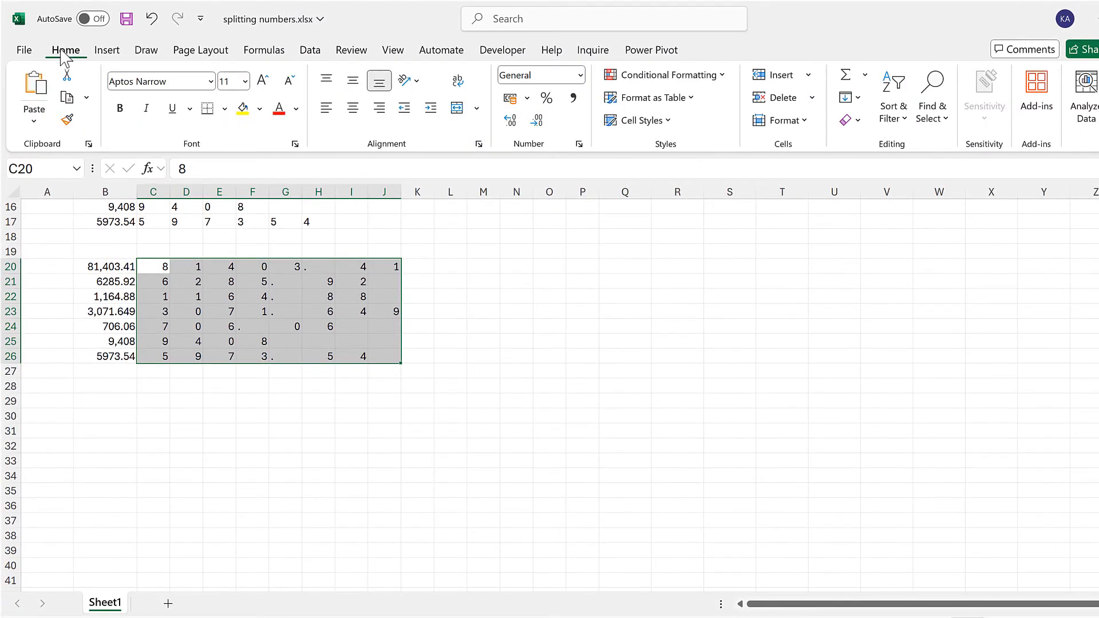
pyautogui.click(929, 124)
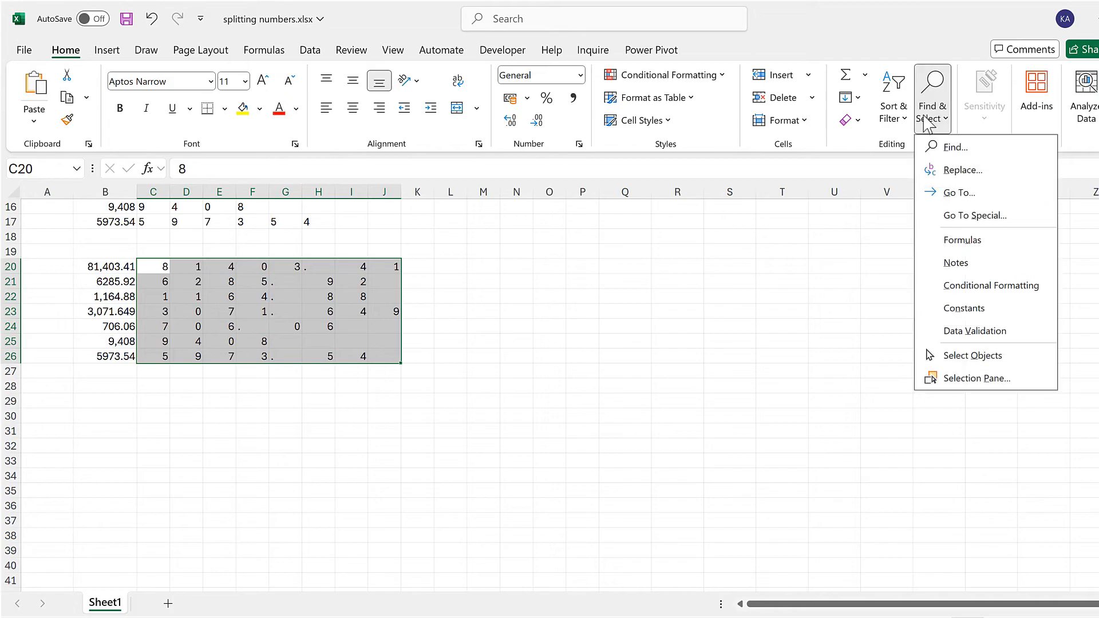
pyautogui.click(968, 170)
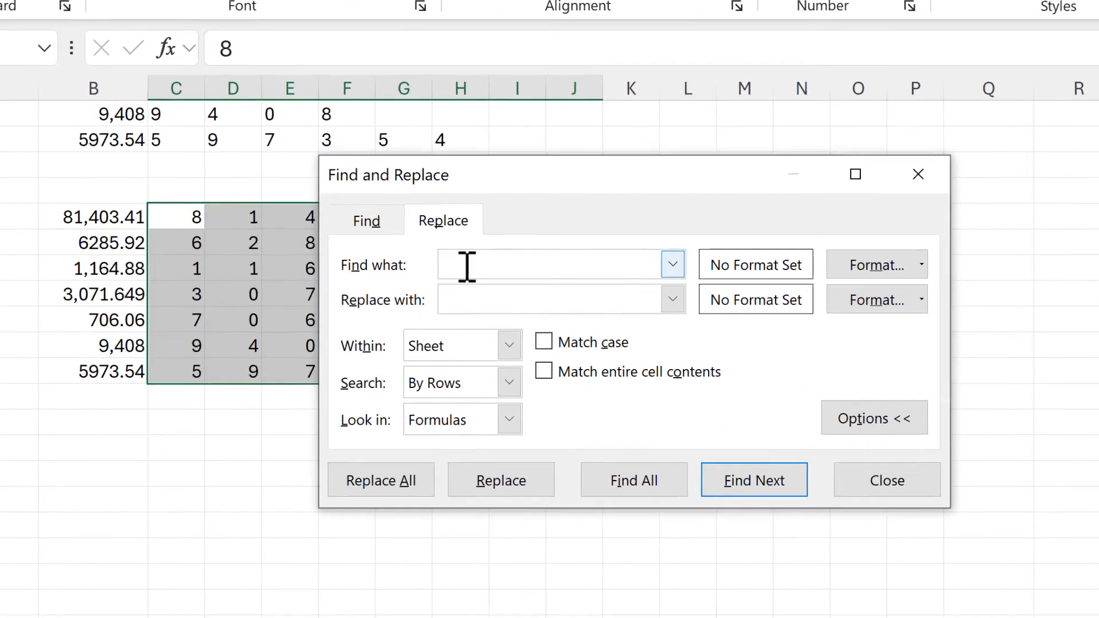
pyautogui.write('.')
pyautogui.click(527, 299)
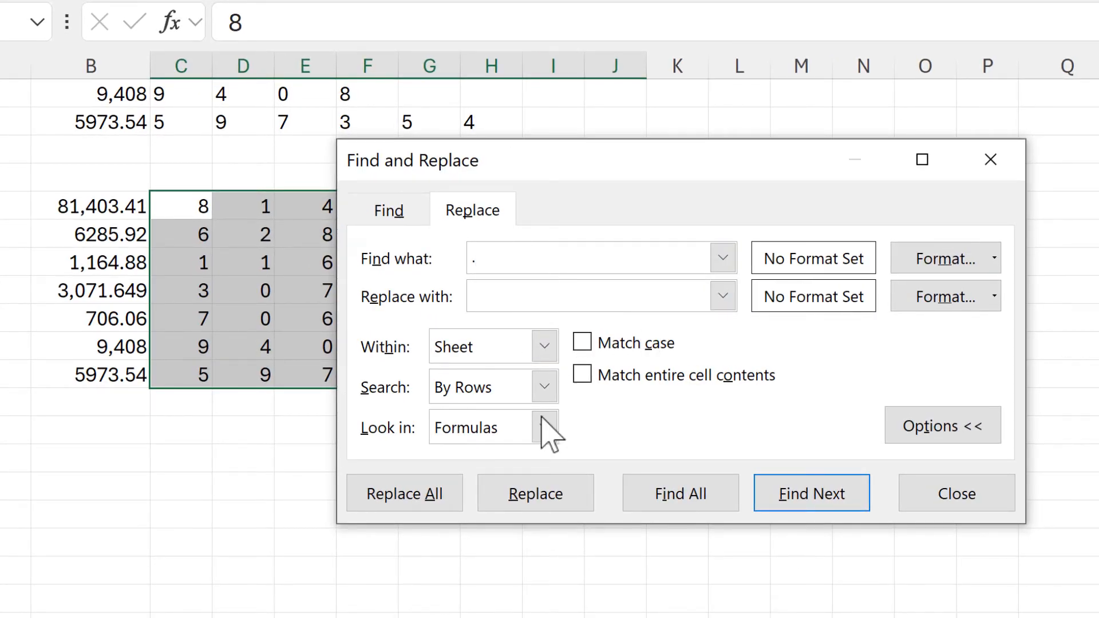
pyautogui.click(434, 492)
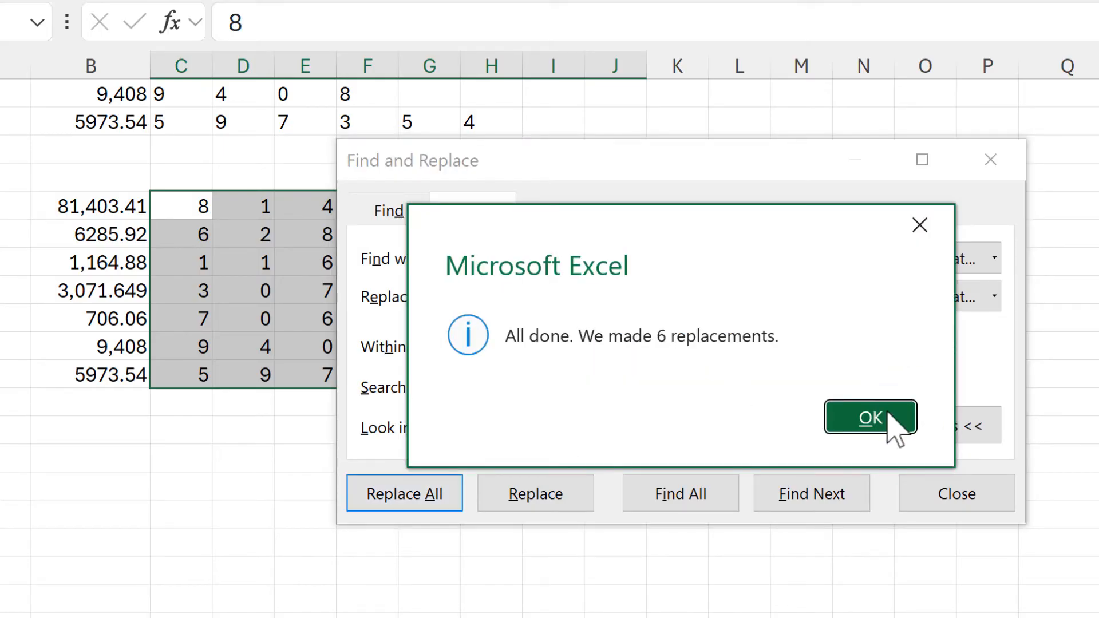
pyautogui.click(889, 421)
pyautogui.click(939, 496)
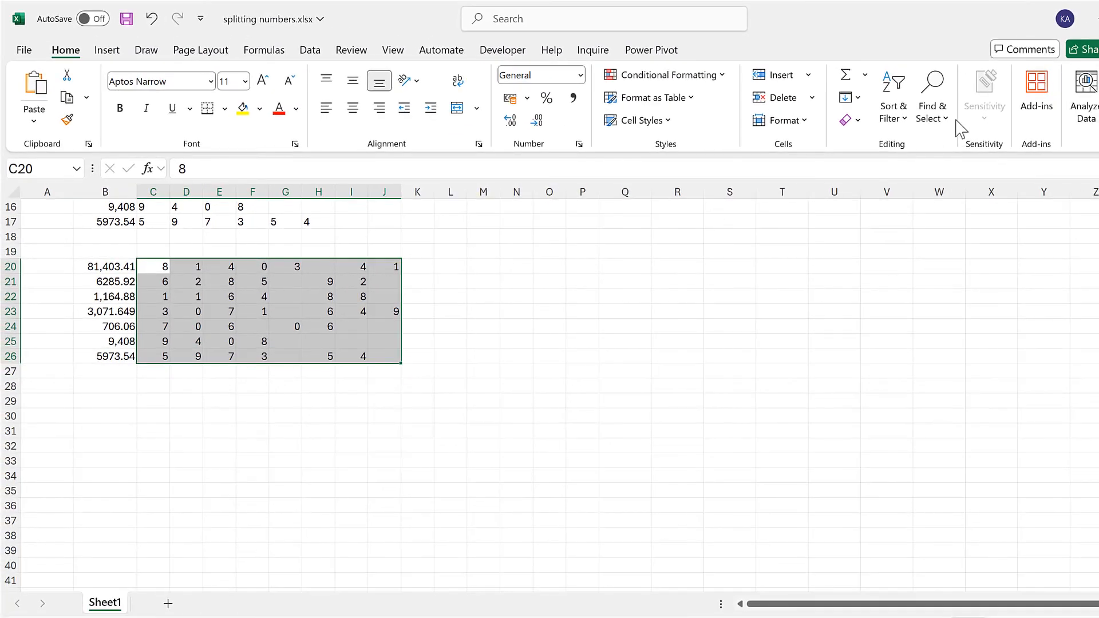
# - Select the blank cells within C20:J26 using Go To Special and delete them, shifting the remaining cells left
pyautogui.click(942, 118)
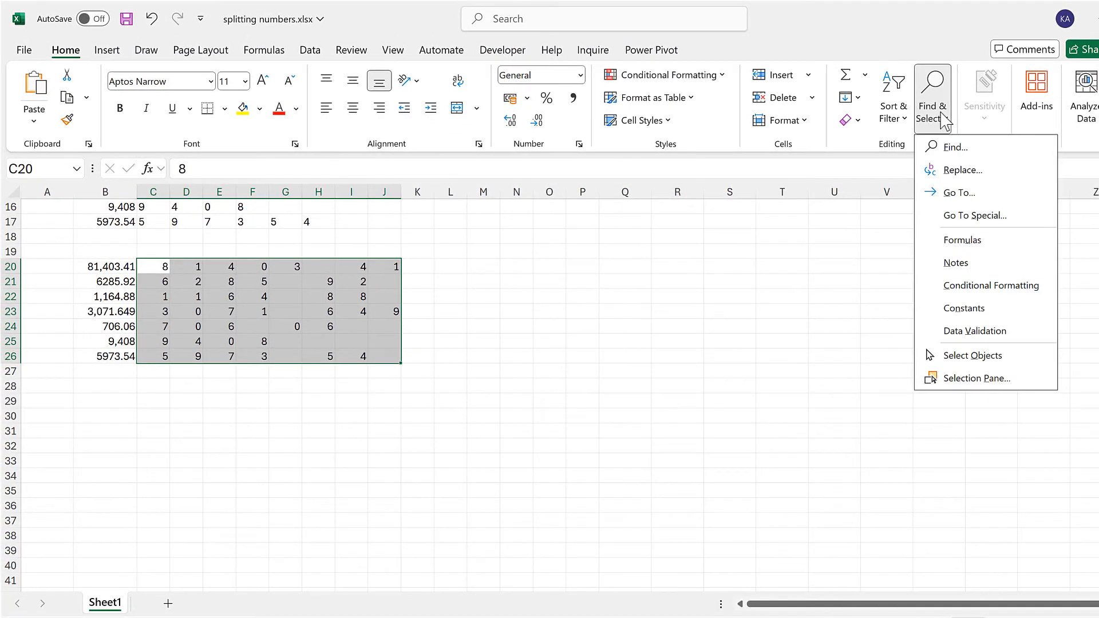
pyautogui.click(1032, 217)
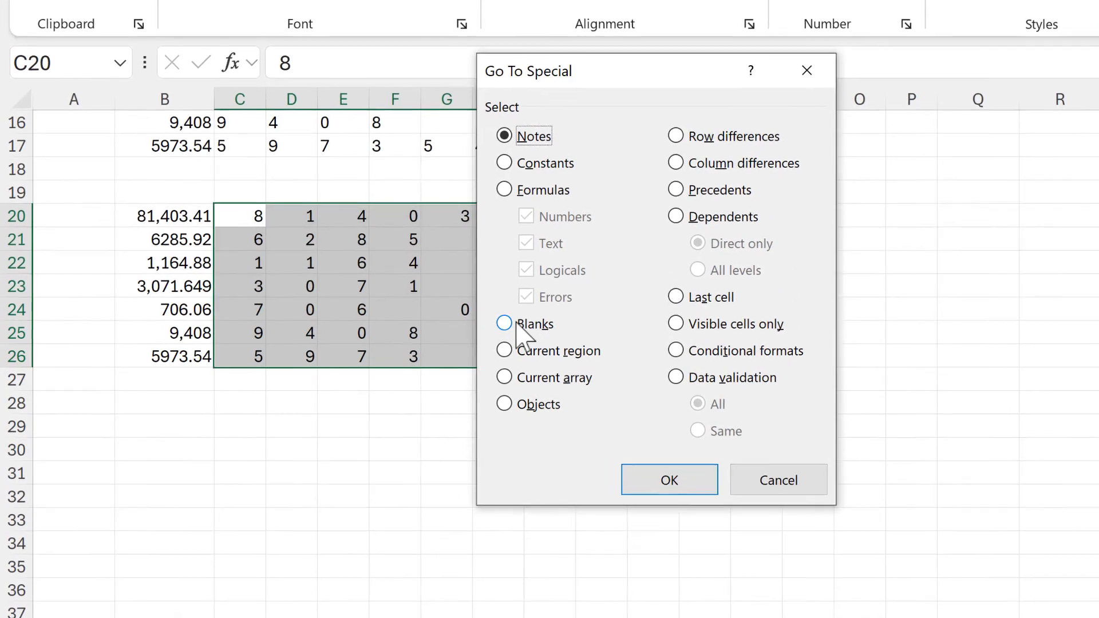
pyautogui.click(517, 323)
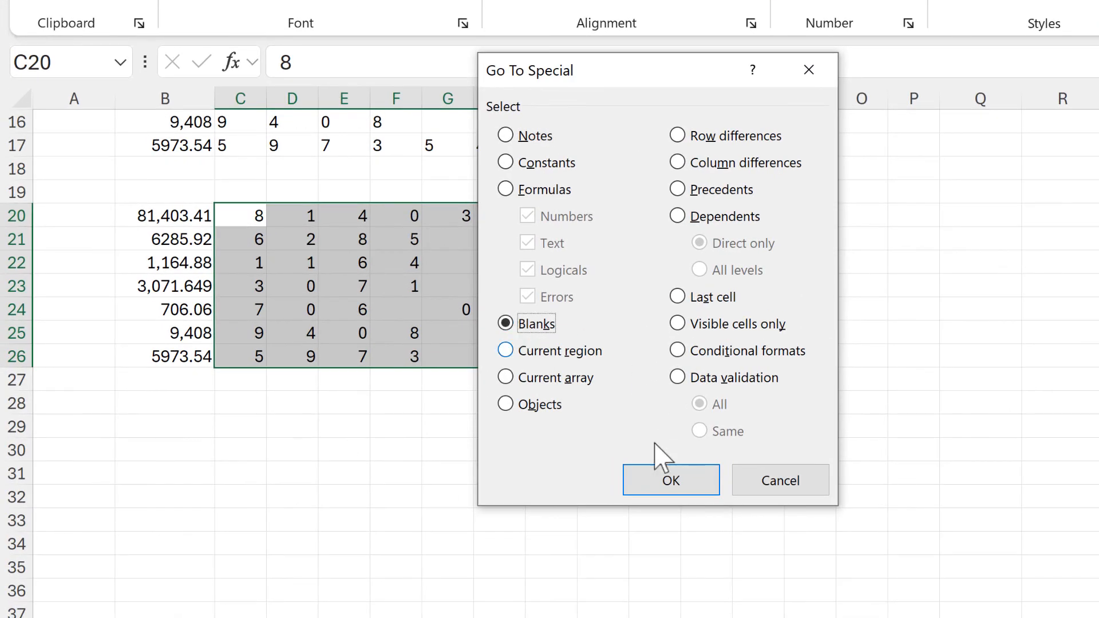
pyautogui.click(664, 493)
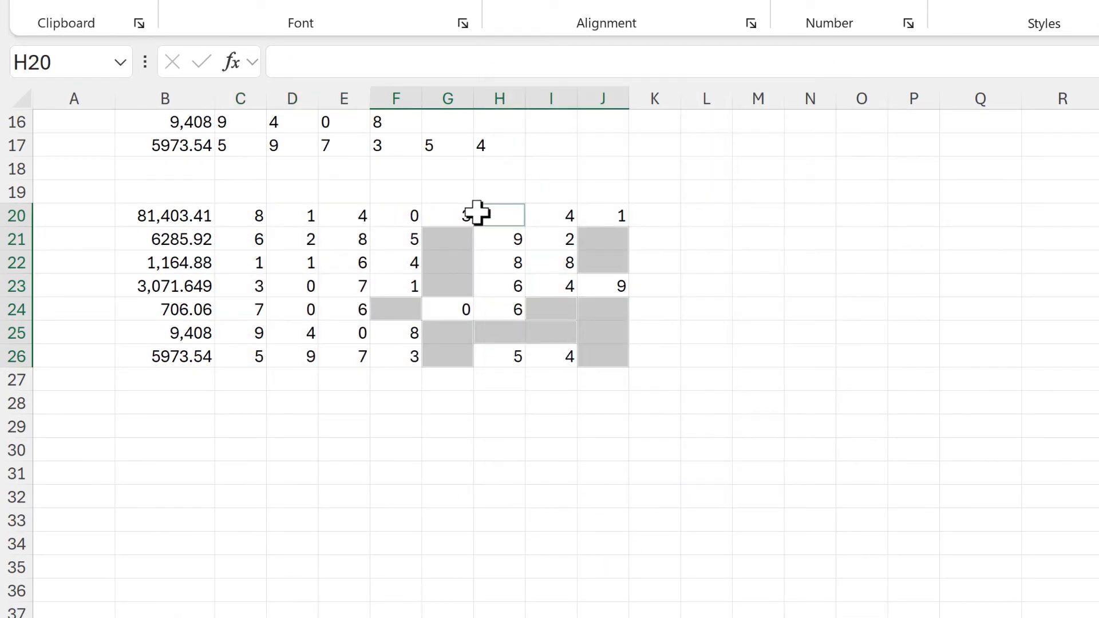
pyautogui.rightClick(503, 215)
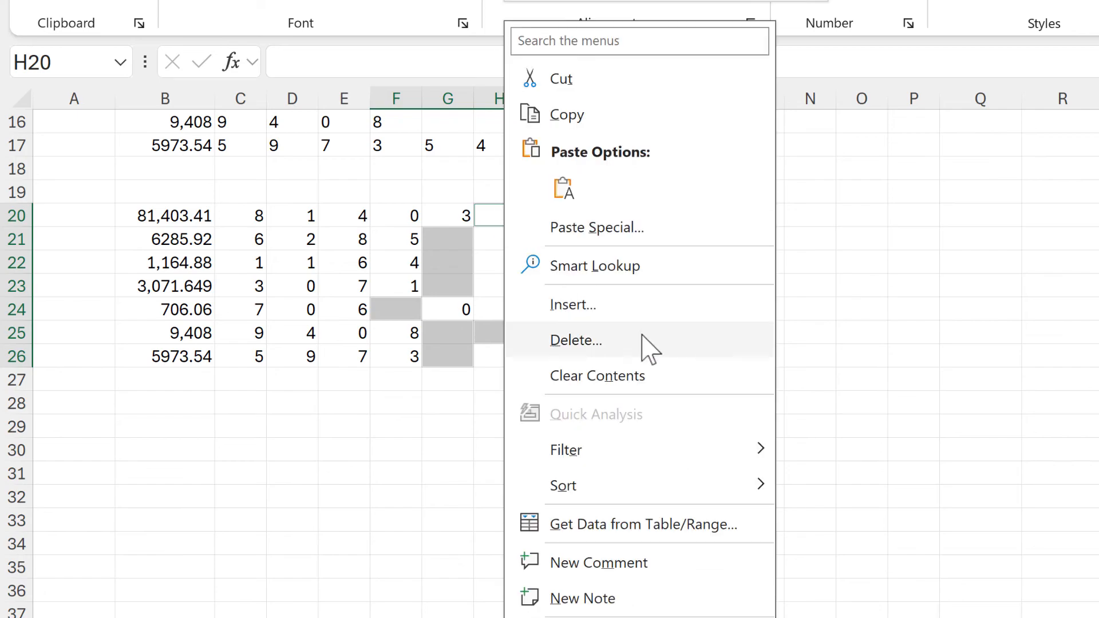
pyautogui.click(643, 339)
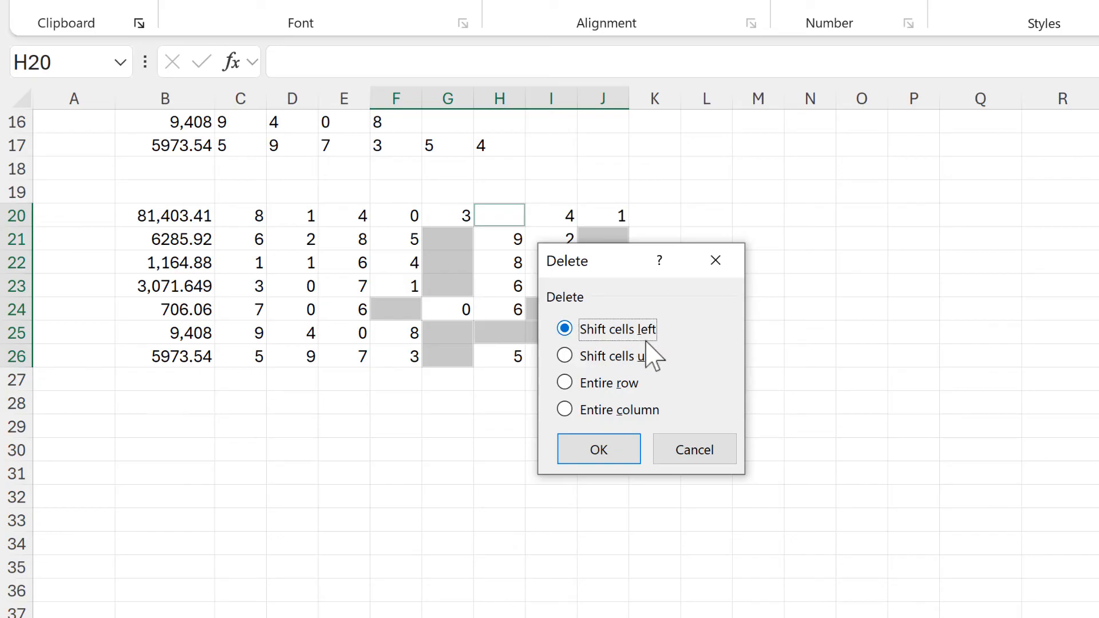
pyautogui.click(617, 460)
pyautogui.click(456, 449)
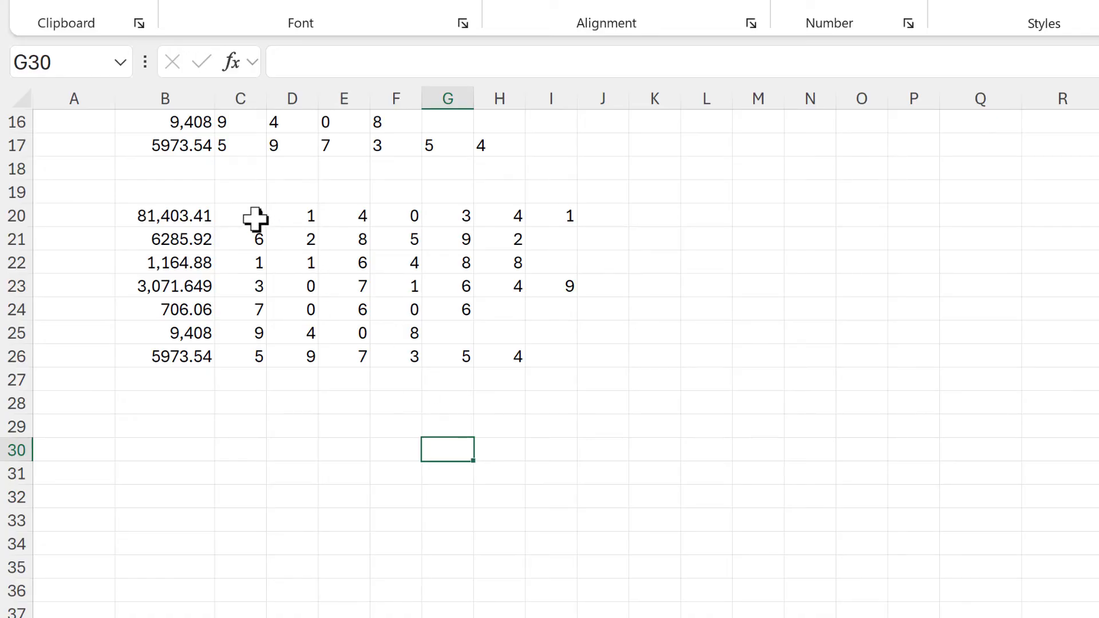
# - Copy the digits in C20:I26 and paste the duplicate block starting at J20
pyautogui.moveTo(262, 220); pyautogui.dragTo(555, 352)
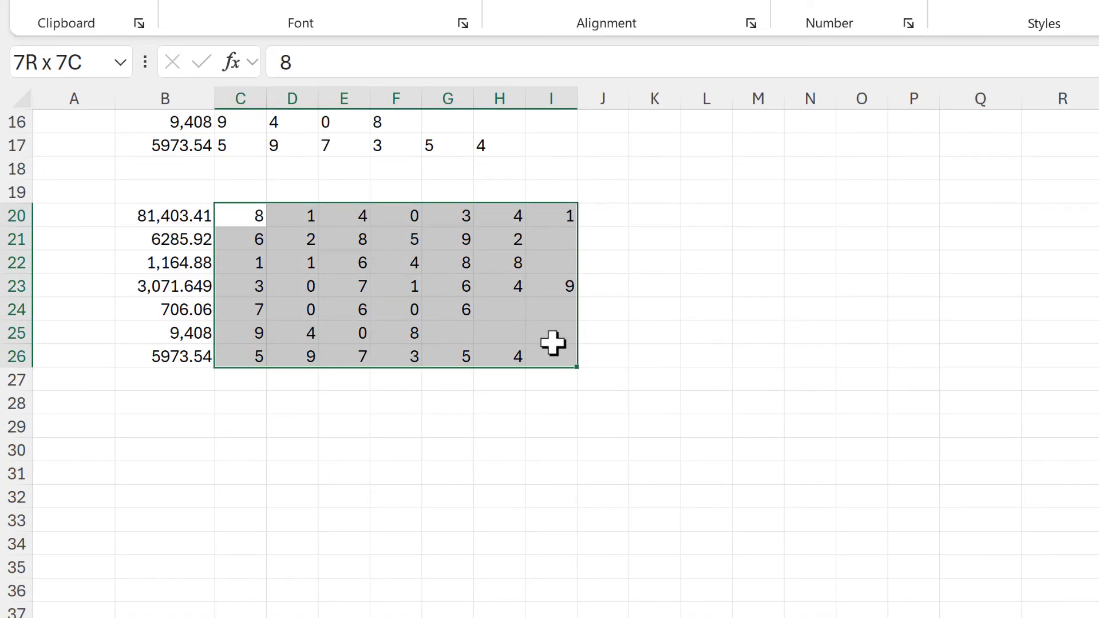
pyautogui.hotkey('ctrl', 'c')
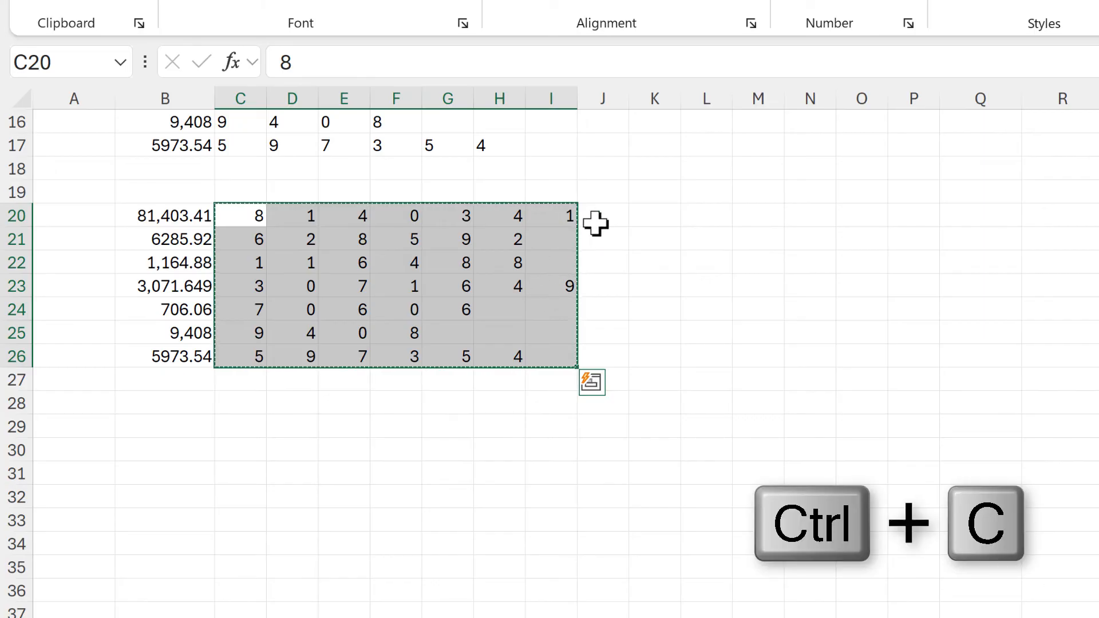
pyautogui.click(596, 217)
pyautogui.hotkey('ctrl', 'v')
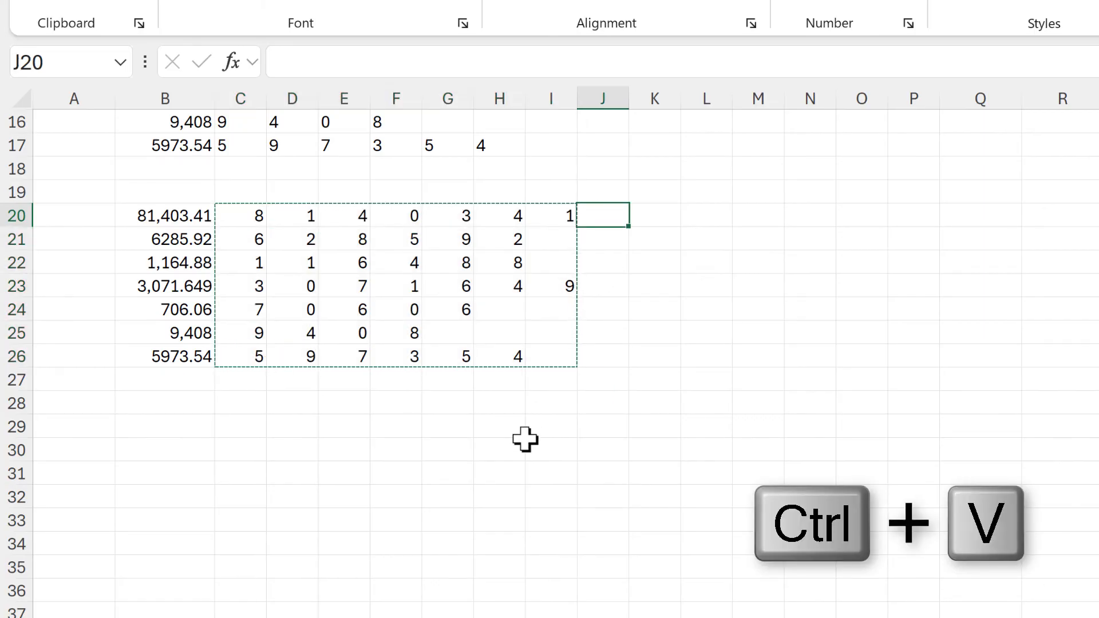
pyautogui.click(507, 441)
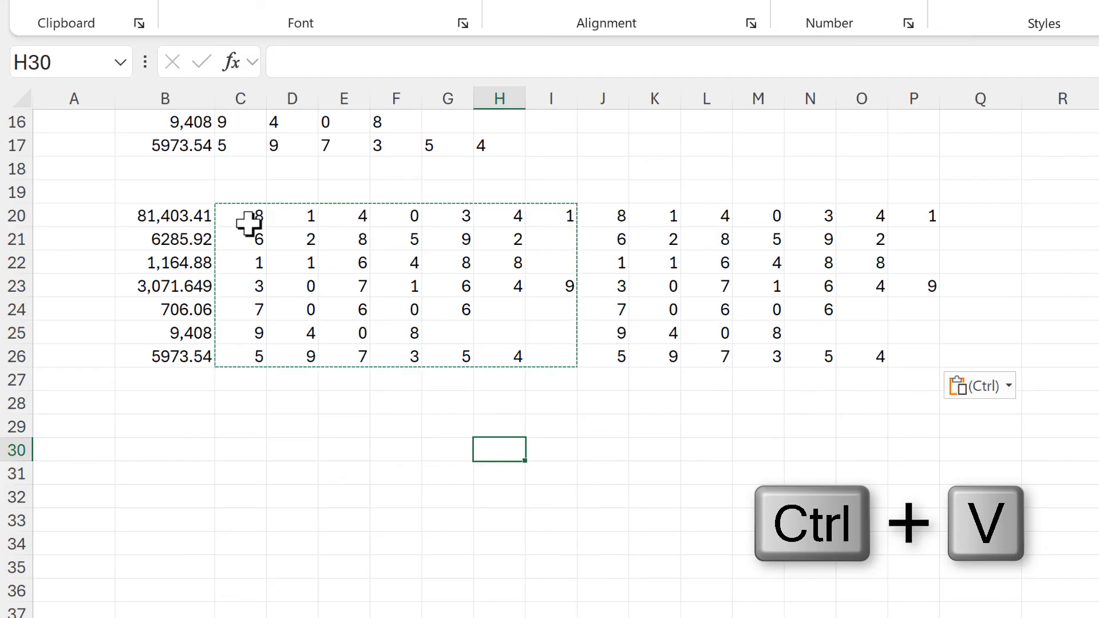
# - Select the blank cells within C20:I26 using Go To Special and insert cells there with Shift cells right
pyautogui.moveTo(248, 224); pyautogui.dragTo(552, 350)
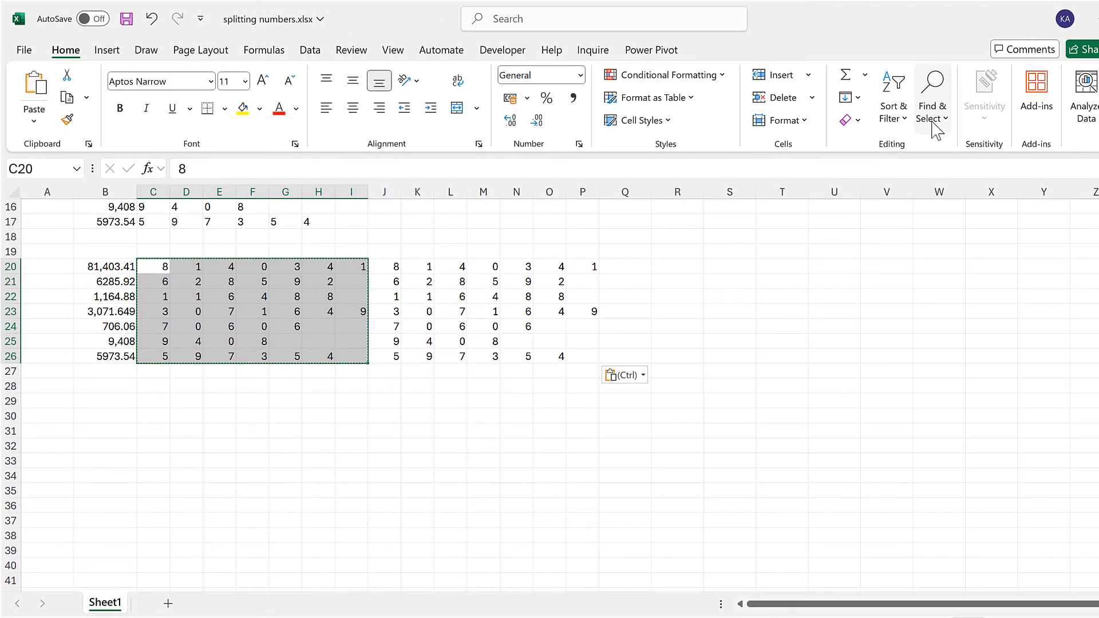
pyautogui.click(932, 112)
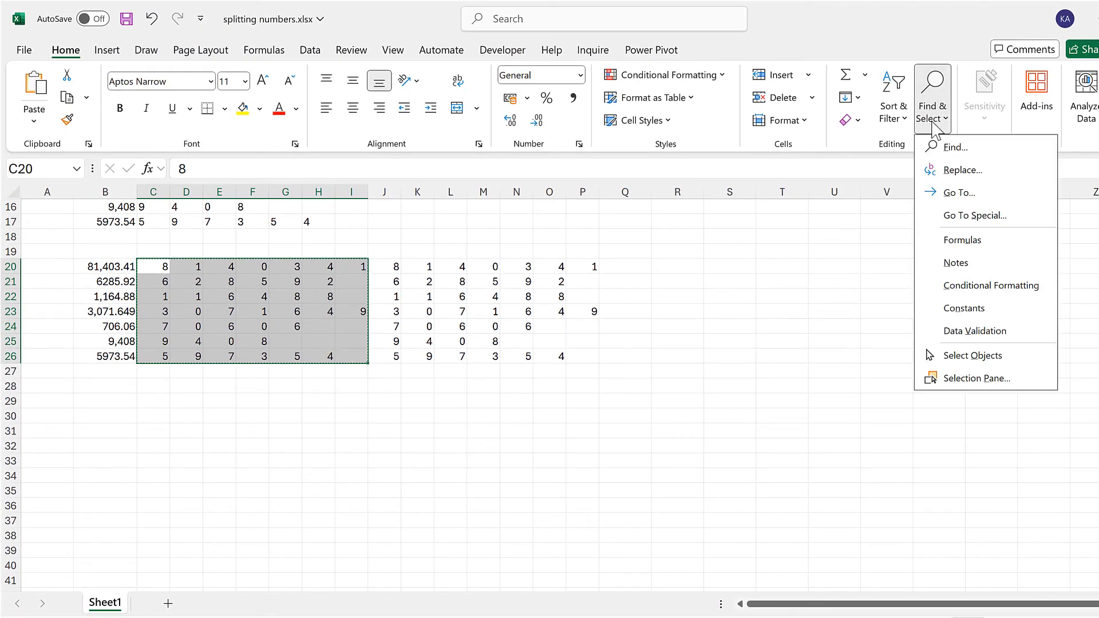
pyautogui.click(1011, 220)
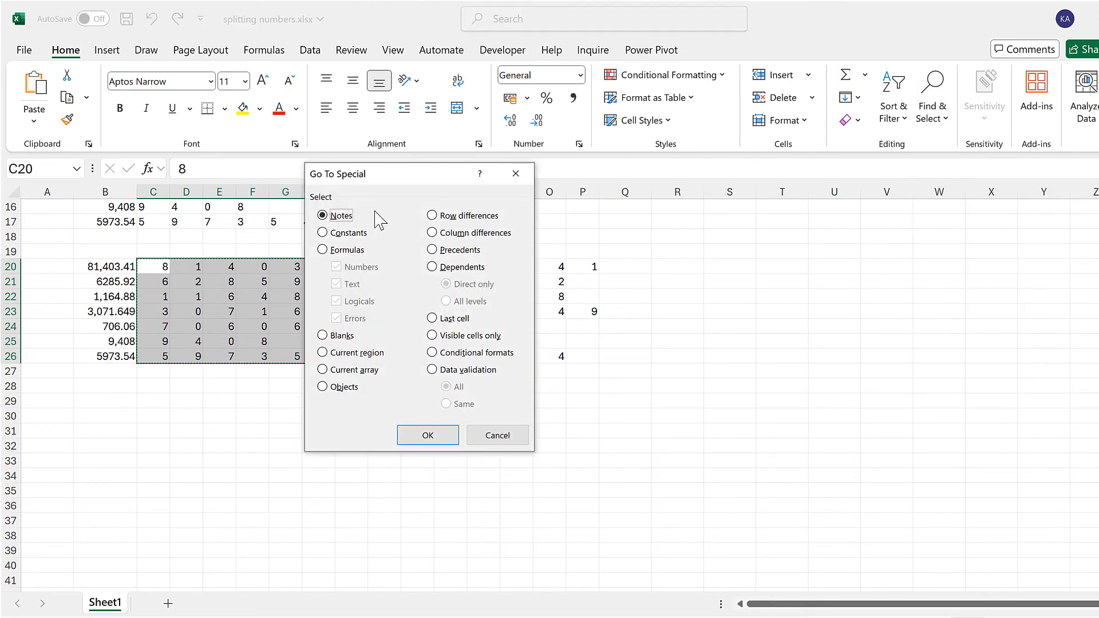
pyautogui.click(335, 336)
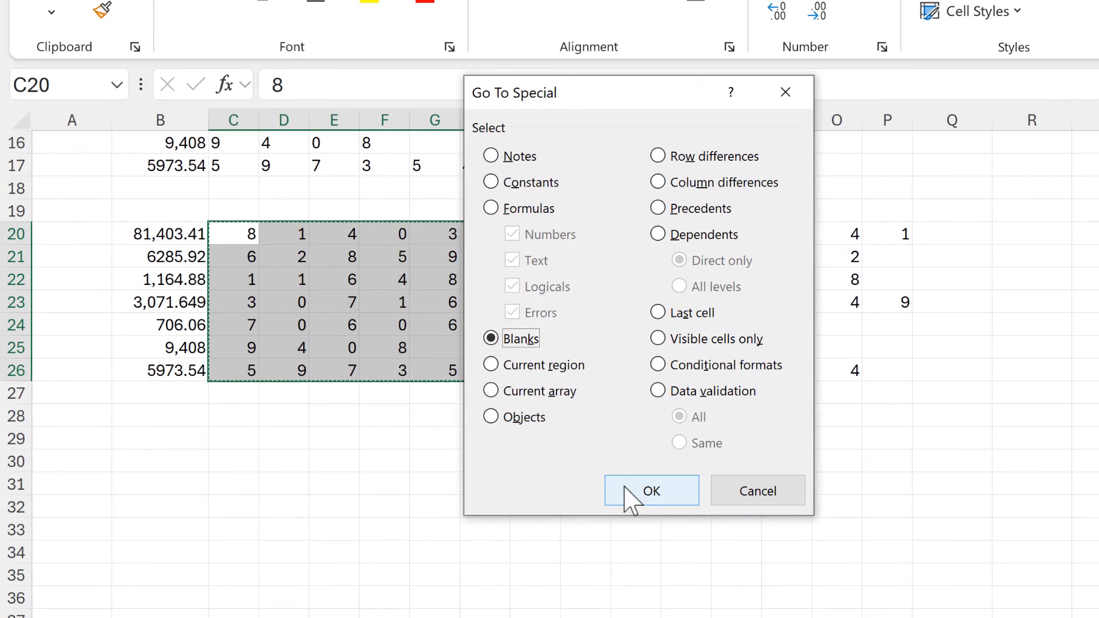
pyautogui.click(638, 491)
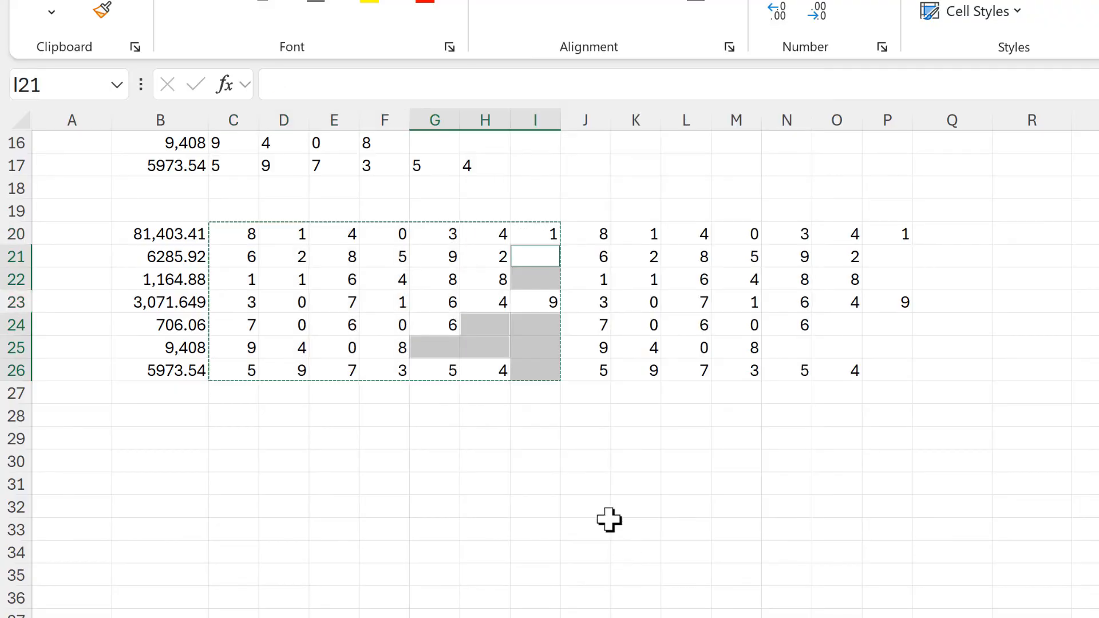
pyautogui.rightClick(523, 258)
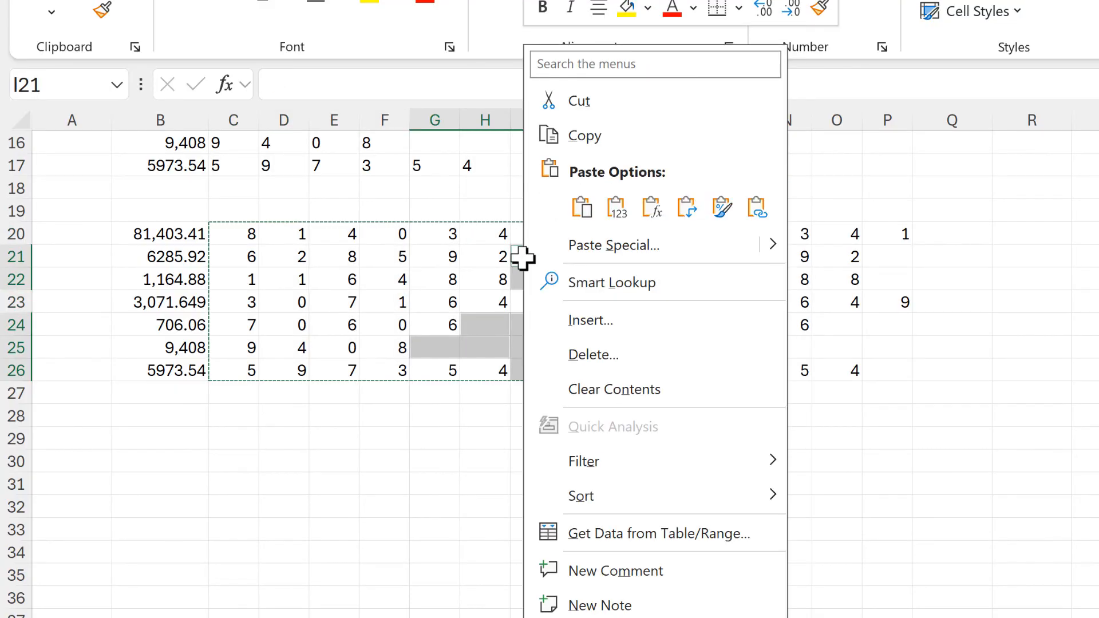
pyautogui.click(605, 325)
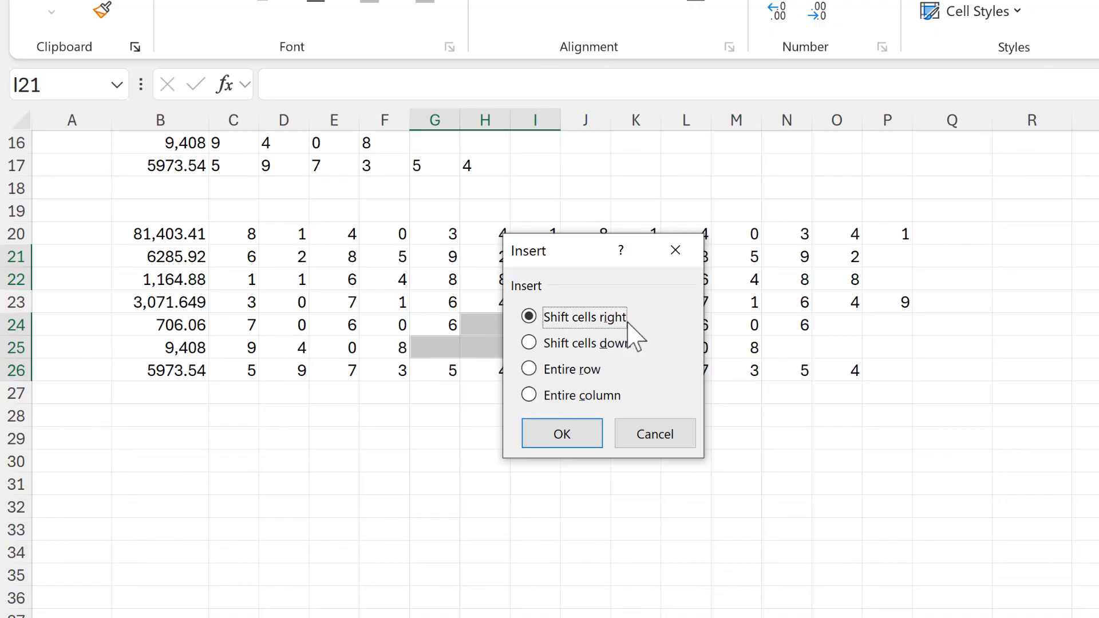
pyautogui.click(569, 430)
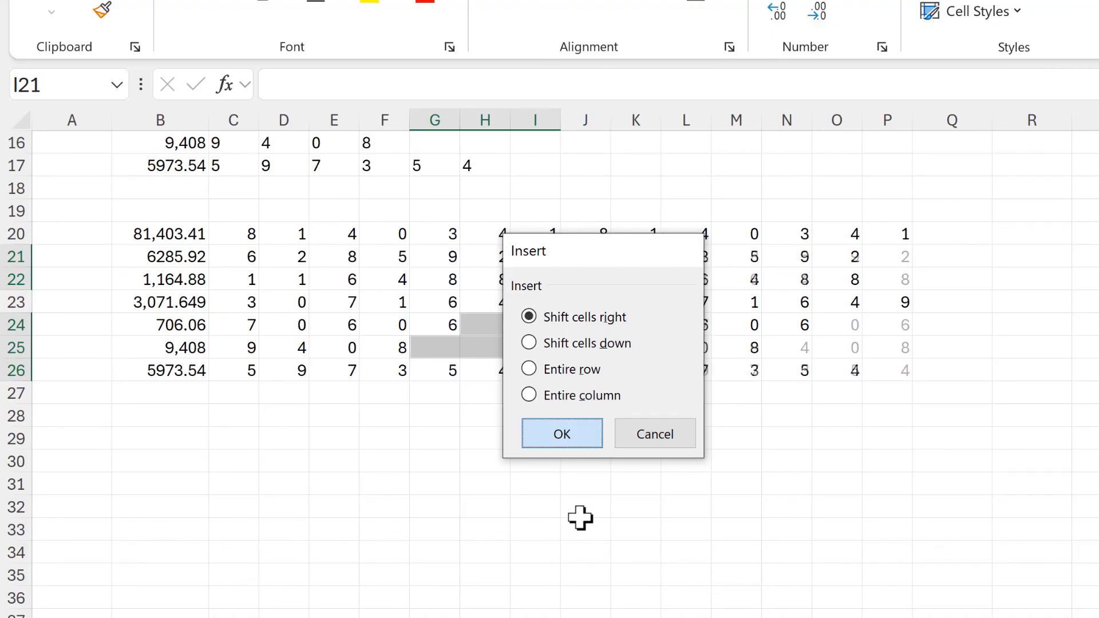
pyautogui.click(595, 439)
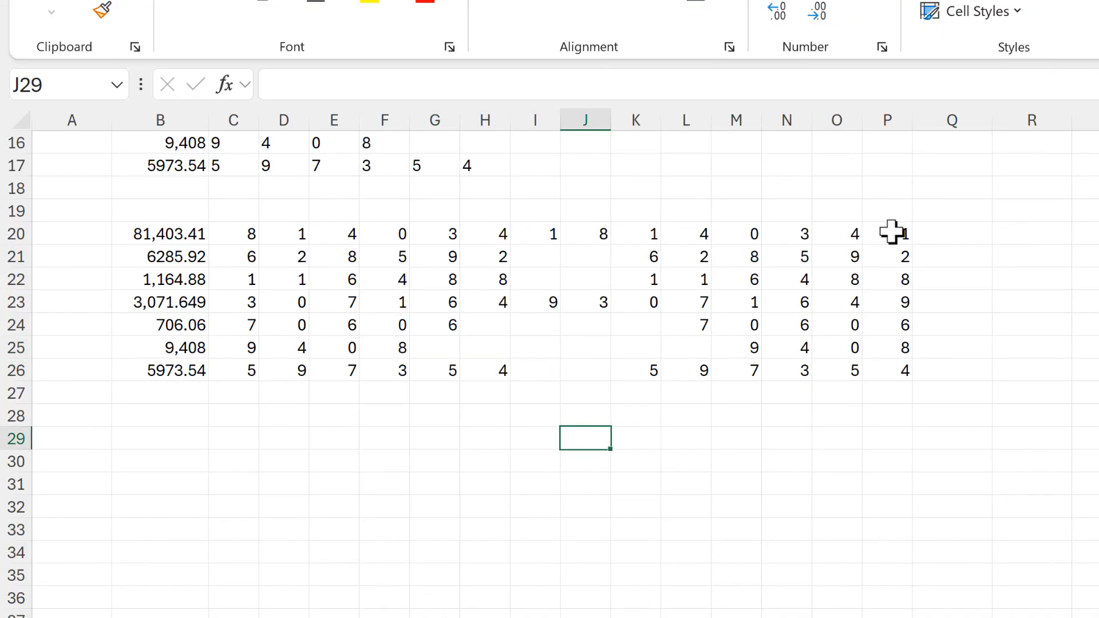
pyautogui.moveTo(892, 232); pyautogui.dragTo(887, 370)
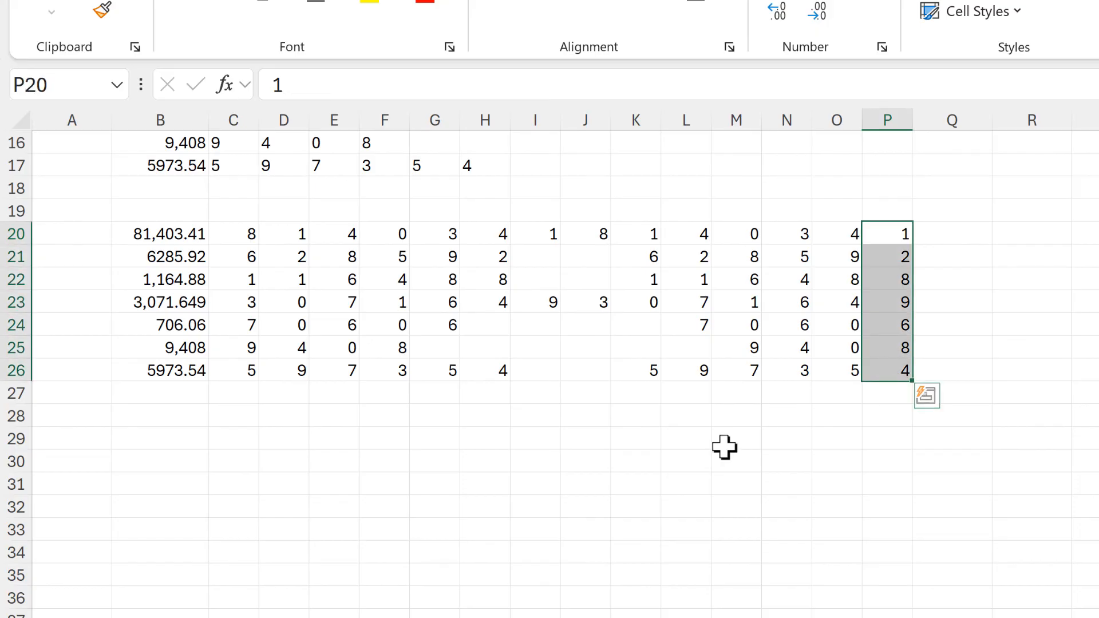
pyautogui.click(625, 461)
# - Clear the original digits in C20:I26 and move the right-aligned block from J20:P26 into their place
pyautogui.moveTo(226, 236); pyautogui.dragTo(534, 402)
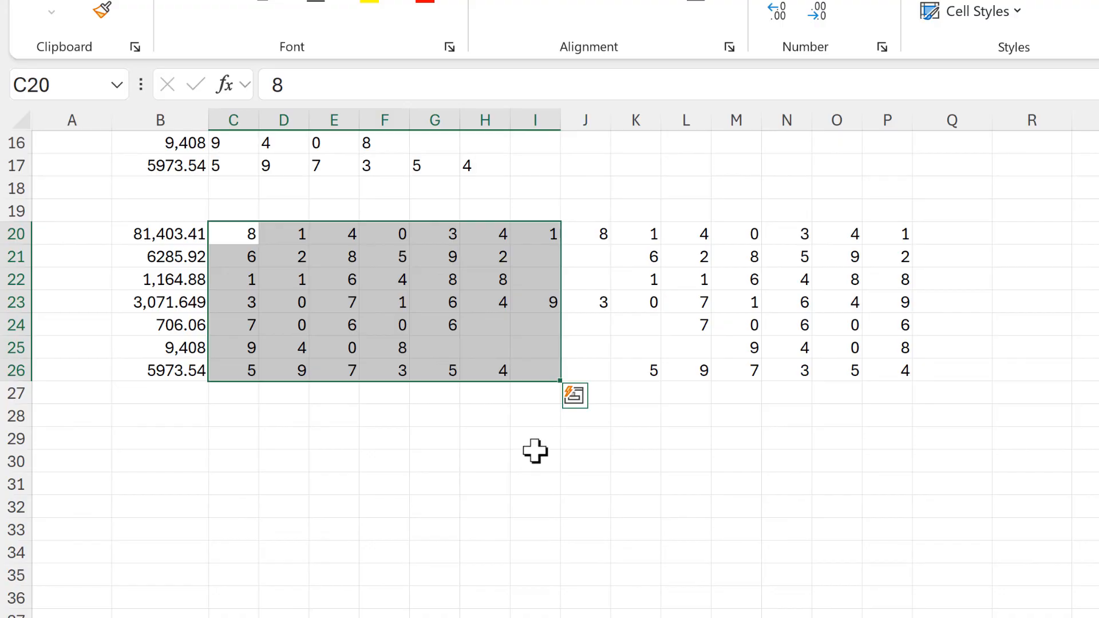
pyautogui.press('Delete')
pyautogui.moveTo(596, 235); pyautogui.dragTo(884, 361)
pyautogui.moveTo(719, 222); pyautogui.dragTo(374, 246)
pyautogui.click(395, 461)
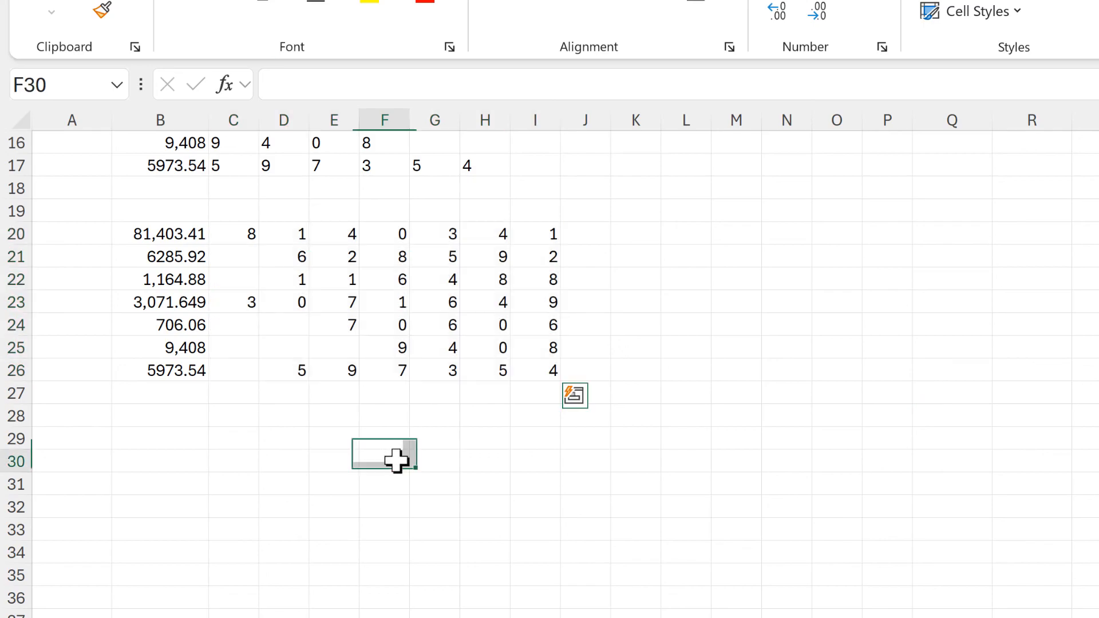
pyautogui.click(698, 322)
pyautogui.scroll(2, 754, 346)
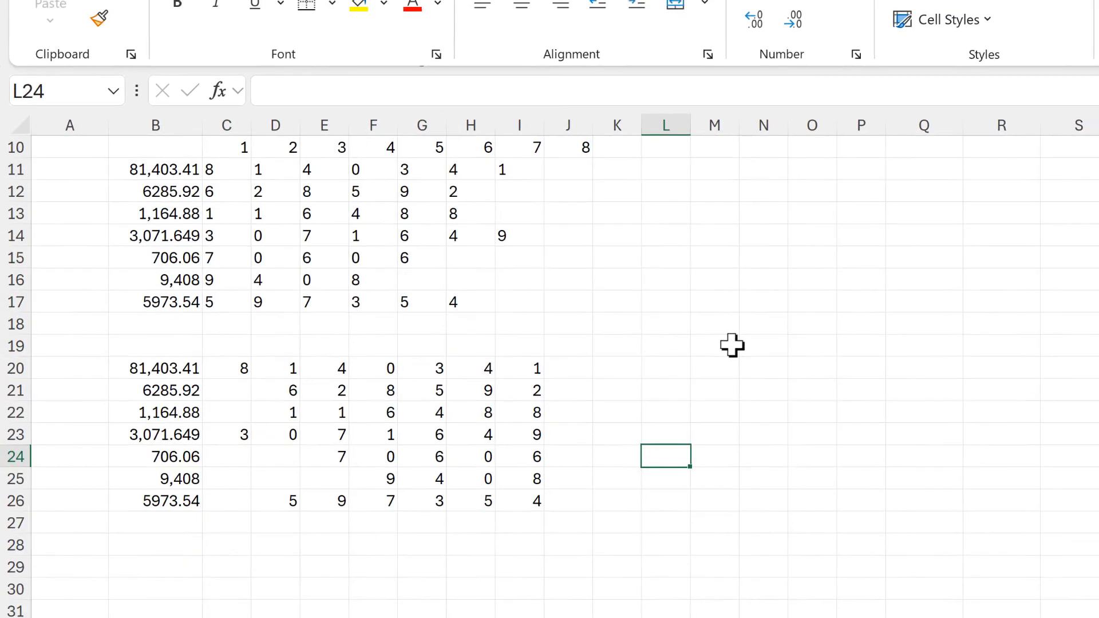
pyautogui.scroll(3, 733, 345)
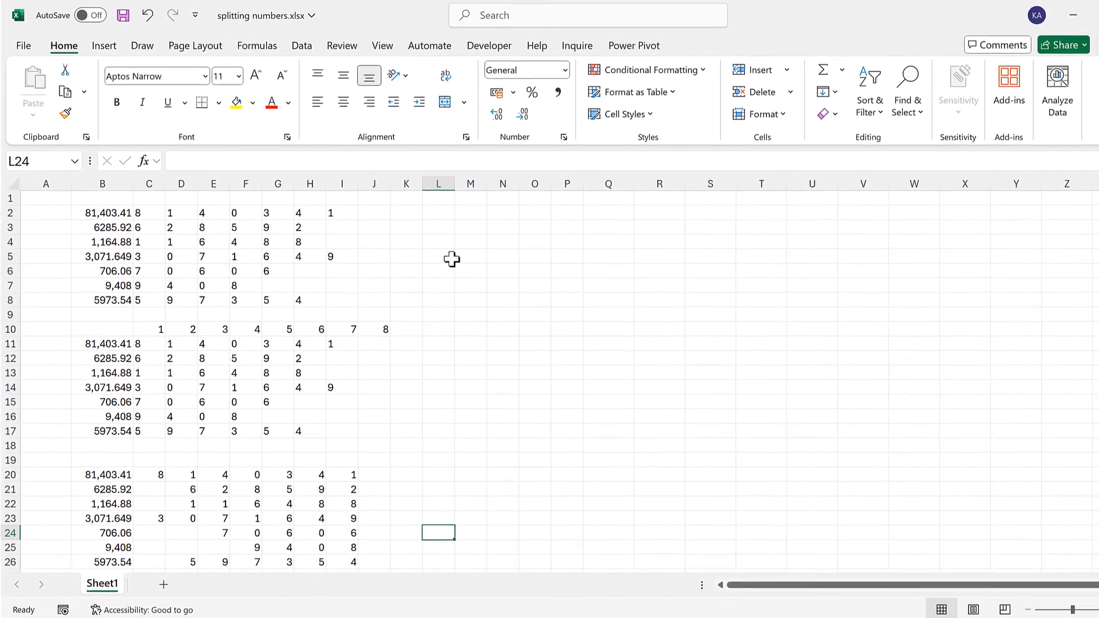